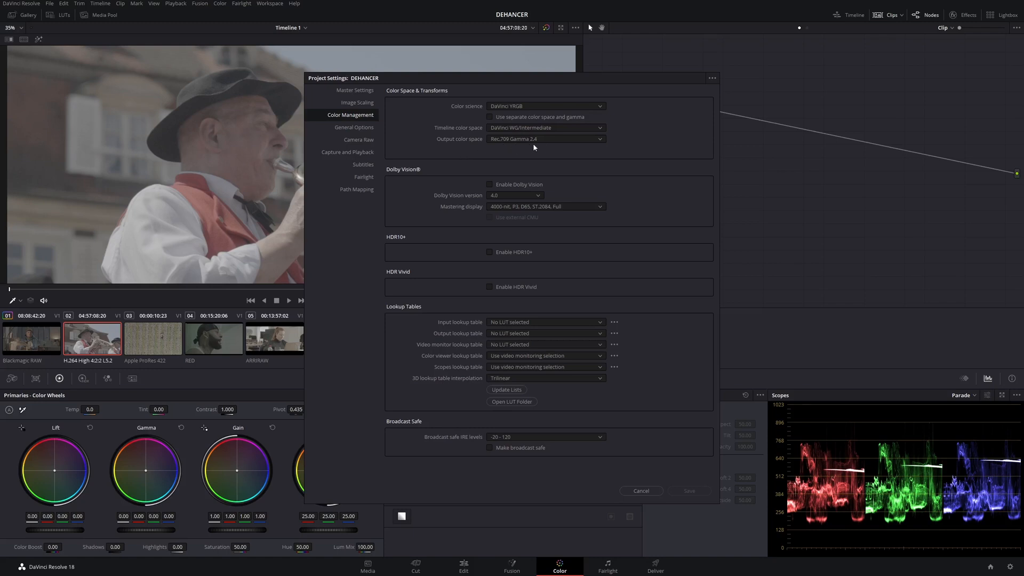
Close the project settings, add a serial node after the first node and place it below that node
{"action": "key", "text": "Escape"}
{"action": "left_click_drag", "start_coordinate": [707, 119], "coordinate": [646, 149]}
{"action": "key", "text": "alt+s"}
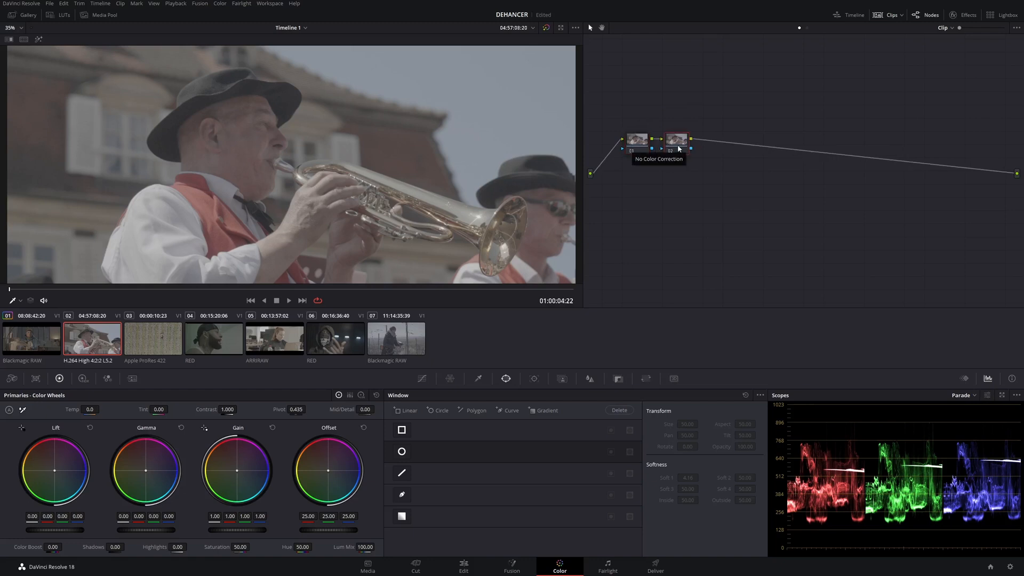
{"action": "left_click_drag", "start_coordinate": [679, 149], "coordinate": [644, 214]}
{"action": "left_click_drag", "start_coordinate": [646, 146], "coordinate": [649, 147]}
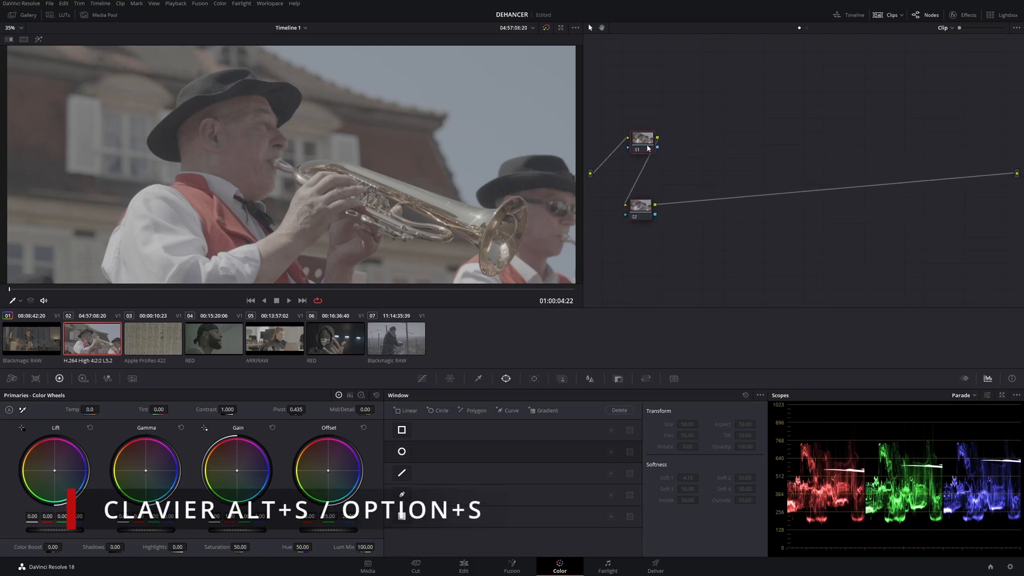
Label the first node CST IN and the second node CST OUT, spacing them apart vertically in the graph
{"action": "right_click", "coordinate": [641, 146]}
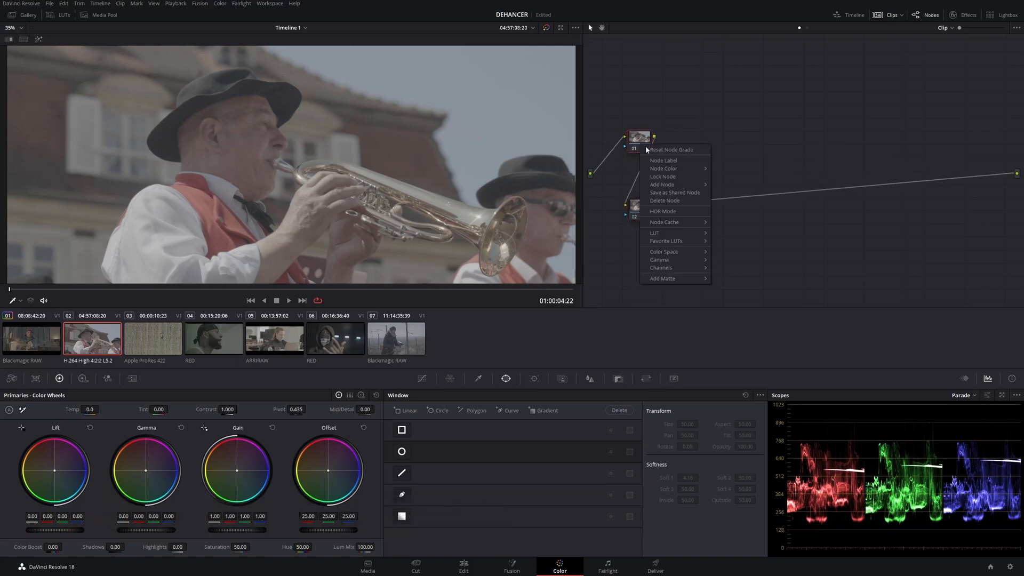
{"action": "left_click", "coordinate": [659, 161]}
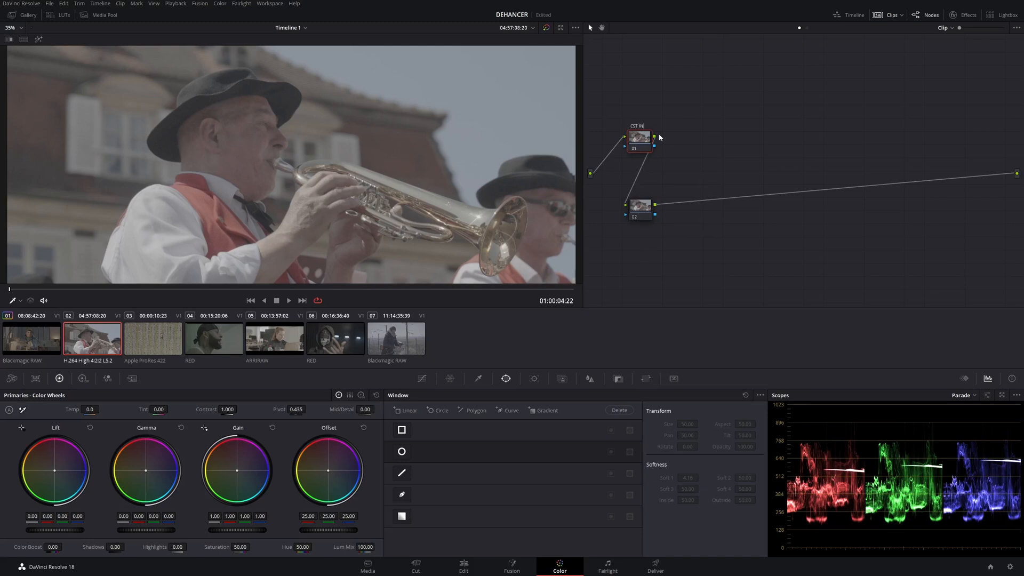
{"action": "left_click", "coordinate": [640, 207]}
{"action": "right_click", "coordinate": [642, 209]}
{"action": "left_click", "coordinate": [688, 227]}
{"action": "left_click_drag", "start_coordinate": [642, 212], "coordinate": [641, 228]}
{"action": "left_click_drag", "start_coordinate": [637, 142], "coordinate": [638, 139]}
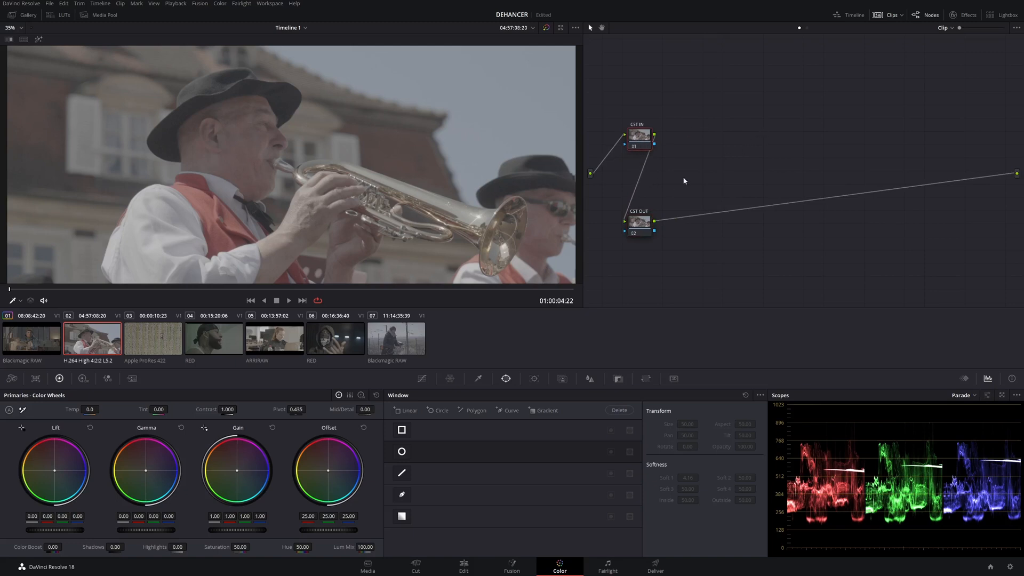
Apply a Color Space Transform effect to both the CST IN node and the CST OUT node
{"action": "left_click", "coordinate": [959, 16]}
{"action": "left_click", "coordinate": [959, 16]}
{"action": "left_click", "coordinate": [959, 16]}
{"action": "left_click_drag", "start_coordinate": [927, 227], "coordinate": [616, 140]}
{"action": "left_click", "coordinate": [605, 223]}
{"action": "left_click_drag", "start_coordinate": [891, 225], "coordinate": [603, 221]}
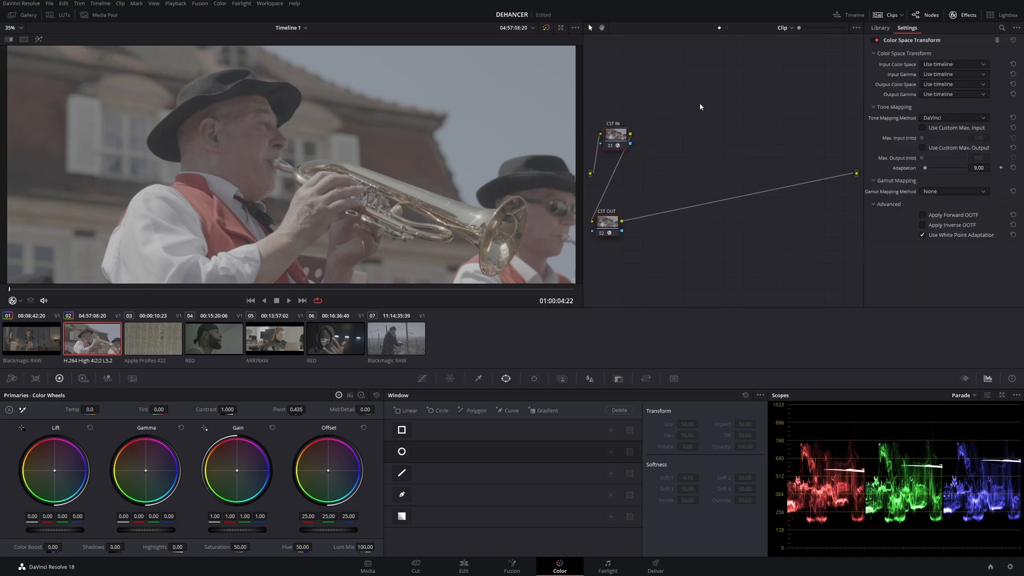
Set the CST IN node's input color space to Sony S-Gamut3.Cine and its input gamma to Sony S-Log3
{"action": "left_click", "coordinate": [942, 63]}
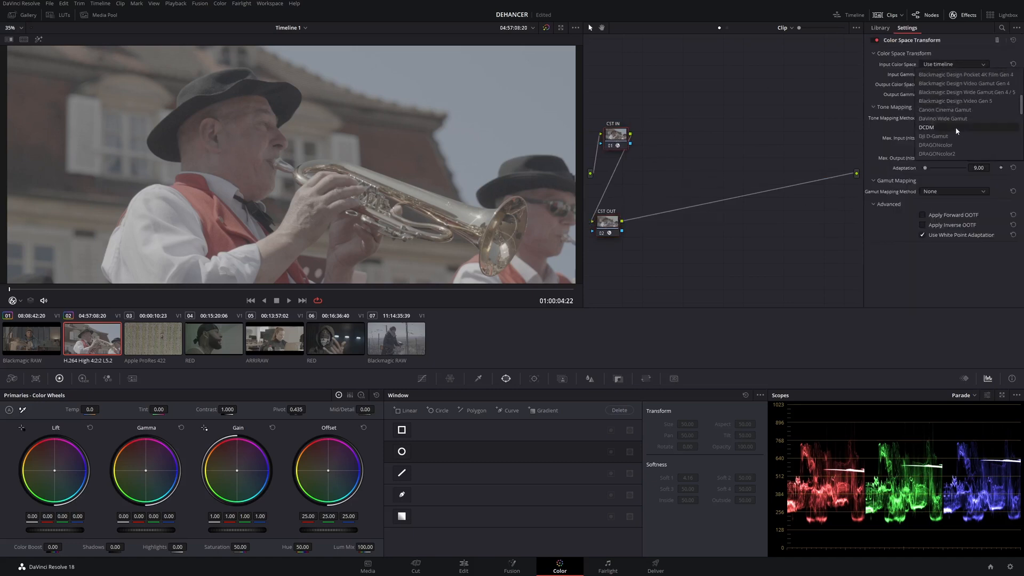
{"action": "scroll", "coordinate": [958, 124], "scroll_direction": "down", "scroll_amount": 8}
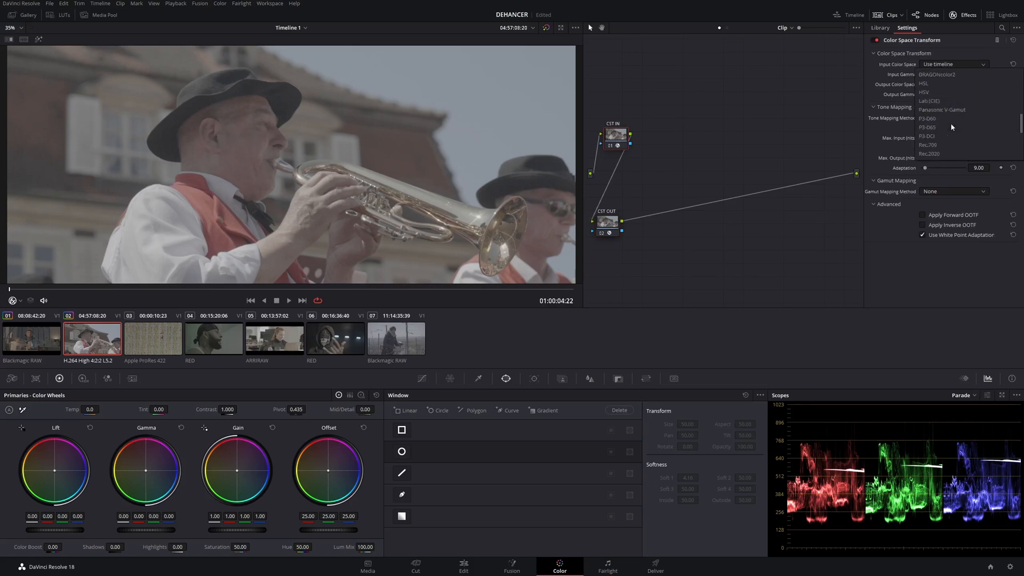
{"action": "scroll", "coordinate": [955, 123], "scroll_direction": "down", "scroll_amount": 3}
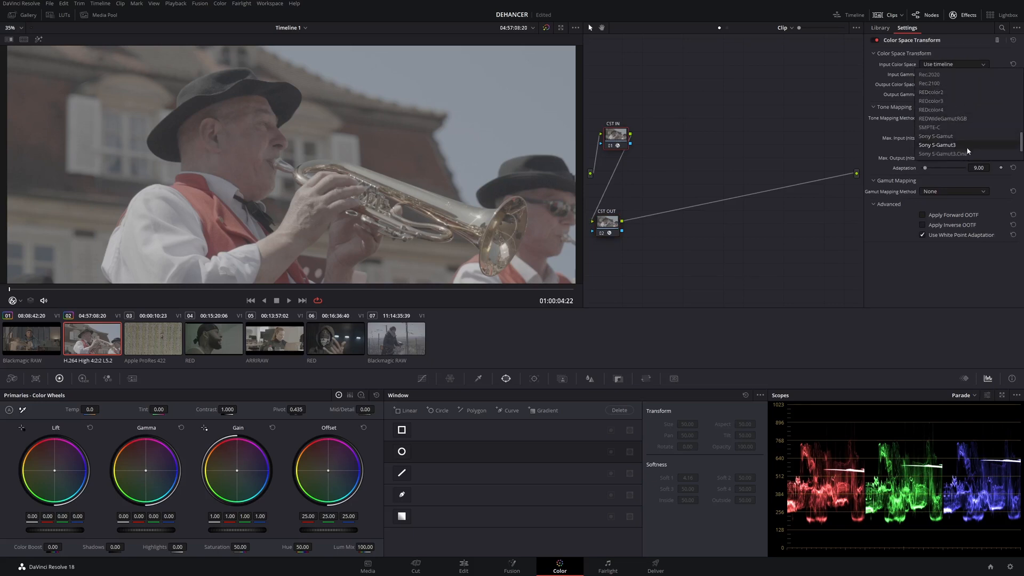
{"action": "left_click", "coordinate": [970, 154]}
{"action": "left_click", "coordinate": [961, 74]}
{"action": "scroll", "coordinate": [967, 103], "scroll_direction": "down", "scroll_amount": 5}
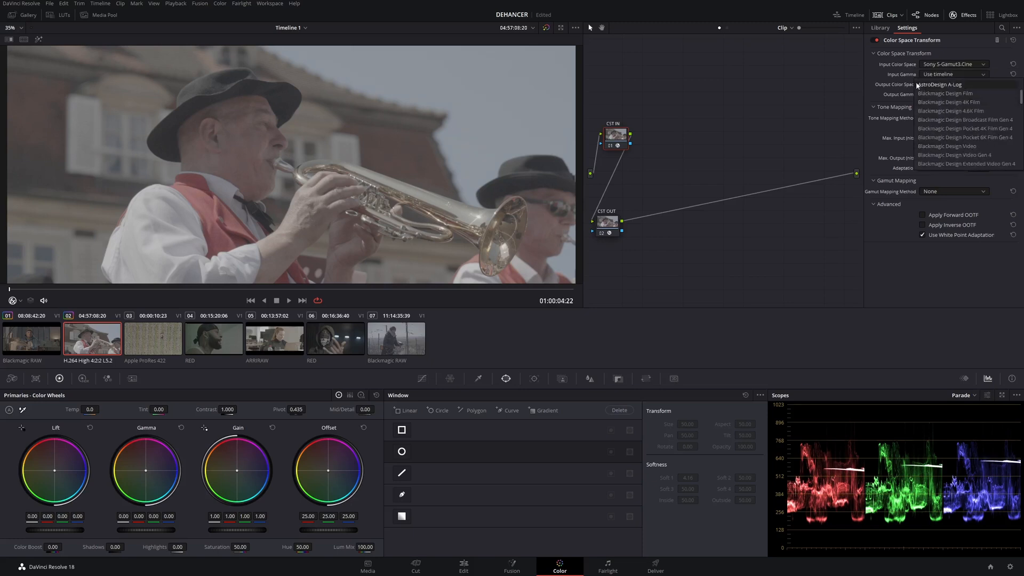
{"action": "scroll", "coordinate": [955, 135], "scroll_direction": "down", "scroll_amount": 8}
{"action": "scroll", "coordinate": [946, 140], "scroll_direction": "down", "scroll_amount": 2}
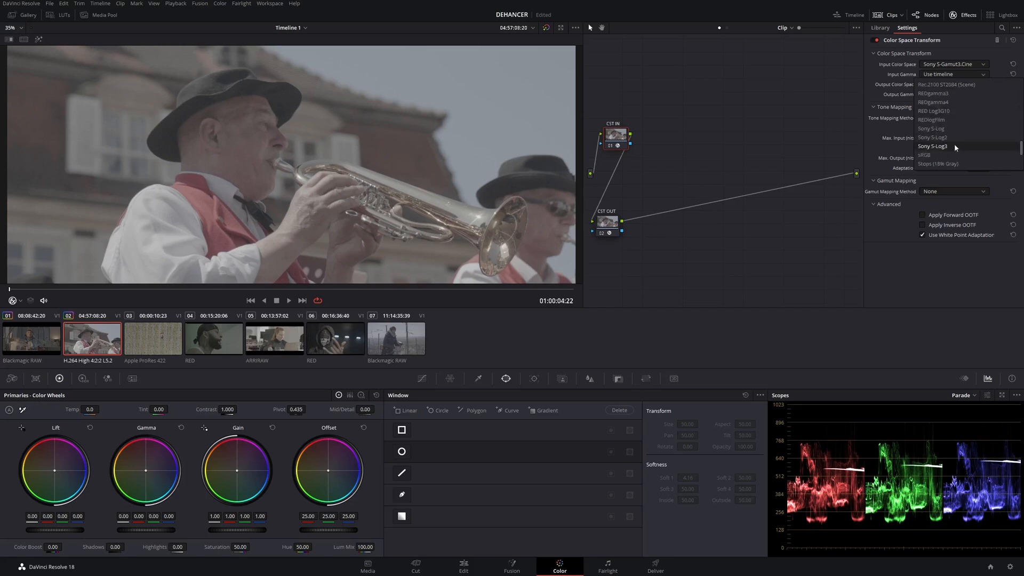
{"action": "left_click", "coordinate": [956, 145]}
Set the CST IN node's output color space to DaVinci Wide Gamut and its output gamma to DaVinci Intermediate
{"action": "left_click", "coordinate": [932, 86]}
{"action": "scroll", "coordinate": [952, 139], "scroll_direction": "down", "scroll_amount": 3}
{"action": "left_click", "coordinate": [951, 140]}
{"action": "left_click", "coordinate": [953, 95]}
{"action": "scroll", "coordinate": [943, 155], "scroll_direction": "down", "scroll_amount": 3}
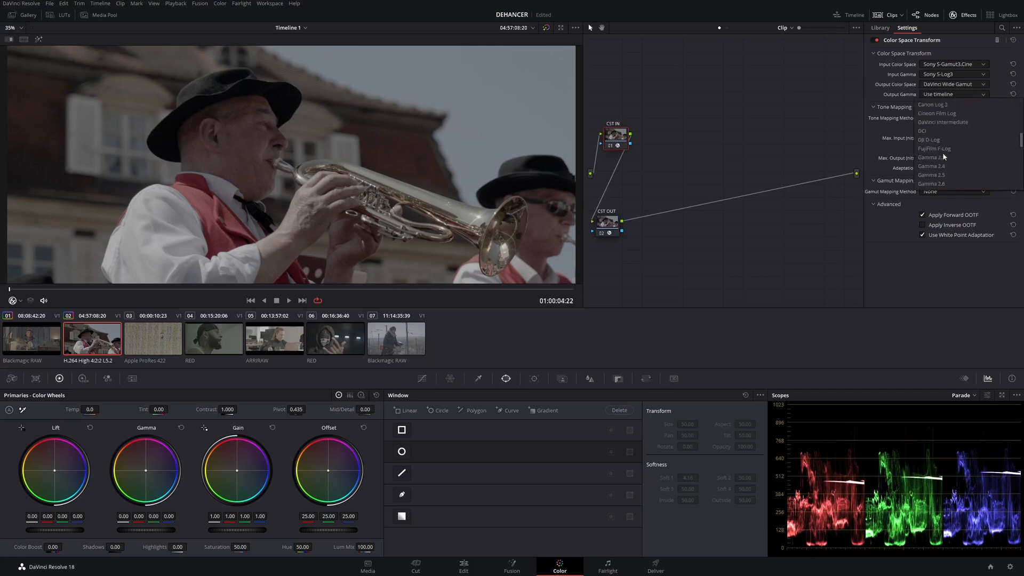
{"action": "left_click", "coordinate": [942, 122]}
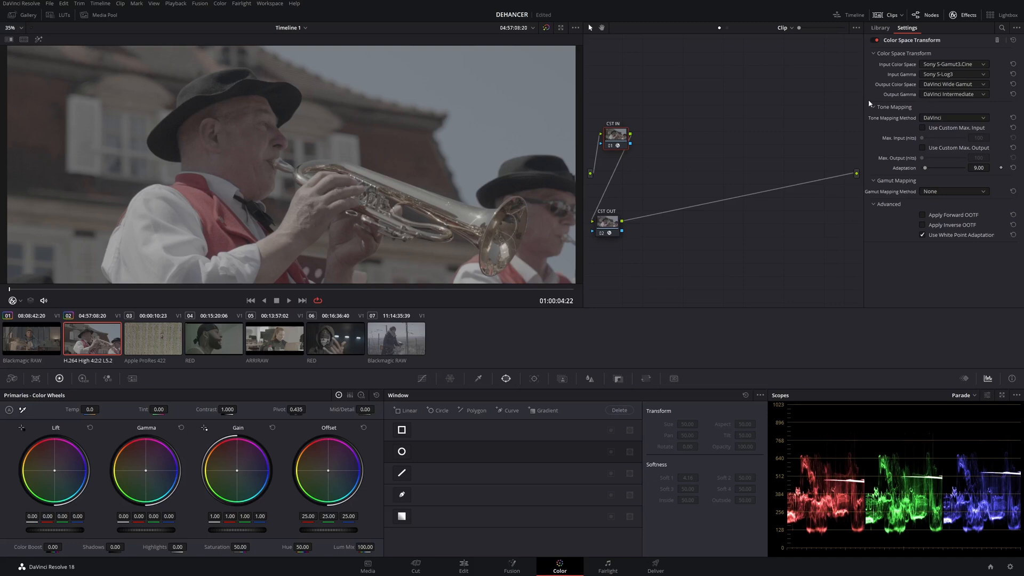
Set the CST OUT node's input color space to DaVinci Wide Gamut and its input gamma to DaVinci Intermediate
{"action": "left_click_drag", "start_coordinate": [627, 135], "coordinate": [632, 131]}
{"action": "left_click_drag", "start_coordinate": [608, 224], "coordinate": [612, 224]}
{"action": "left_click", "coordinate": [945, 64]}
{"action": "scroll", "coordinate": [940, 71], "scroll_direction": "down", "scroll_amount": 5}
{"action": "left_click", "coordinate": [960, 149]}
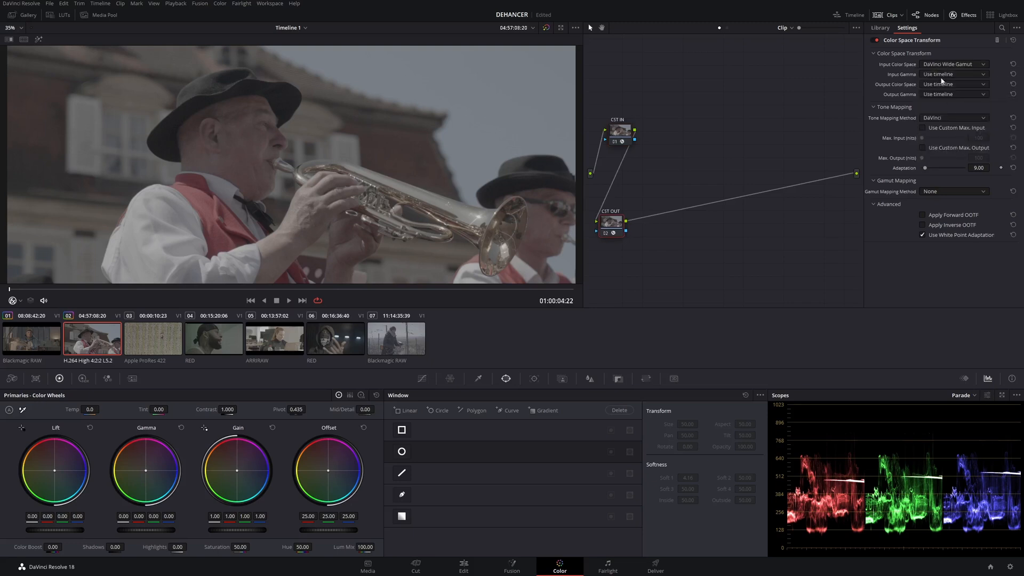
{"action": "left_click", "coordinate": [938, 84]}
{"action": "scroll", "coordinate": [941, 91], "scroll_direction": "down", "scroll_amount": 4}
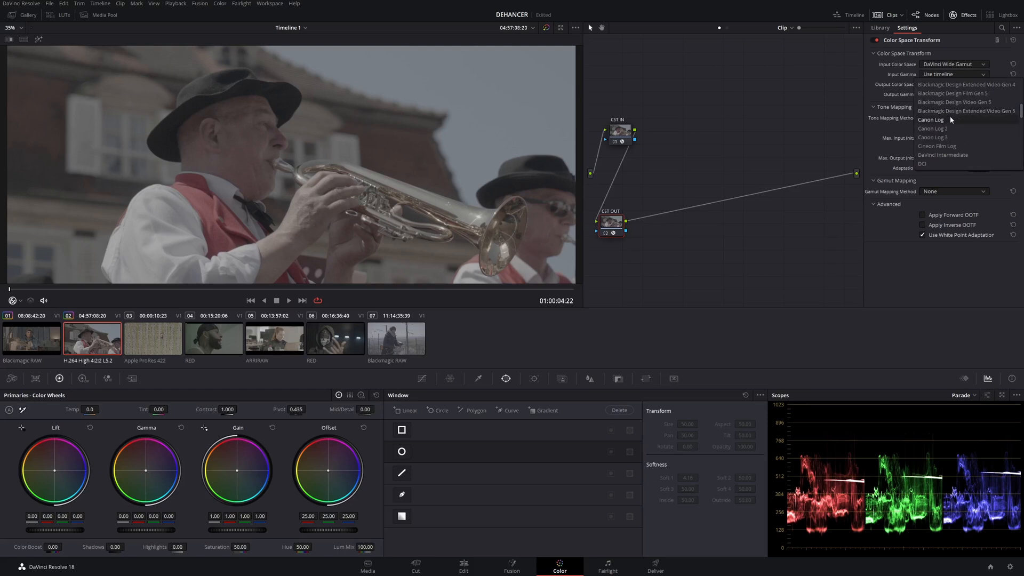
{"action": "left_click", "coordinate": [944, 155]}
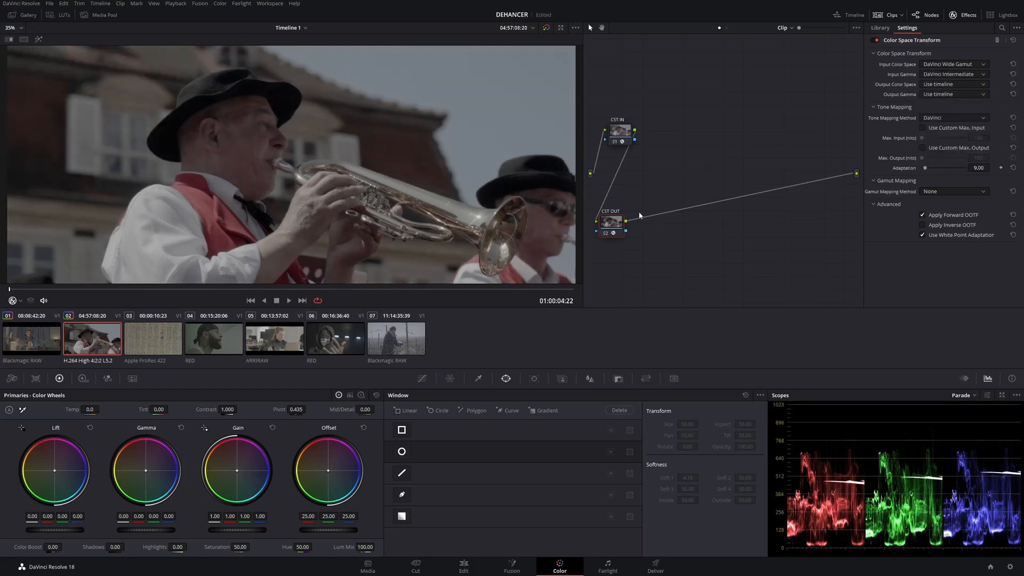
Set the CST OUT node's output color space to Rec.709 and its output gamma to Gamma 2.4
{"action": "left_click", "coordinate": [936, 85]}
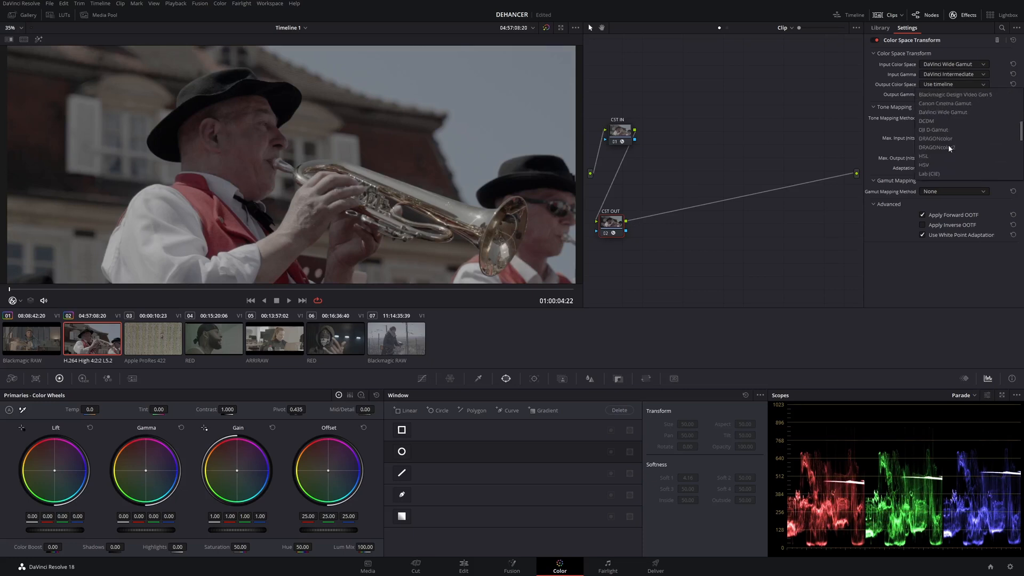
{"action": "left_click", "coordinate": [944, 165]}
{"action": "left_click", "coordinate": [942, 94]}
{"action": "scroll", "coordinate": [944, 122], "scroll_direction": "down", "scroll_amount": 2}
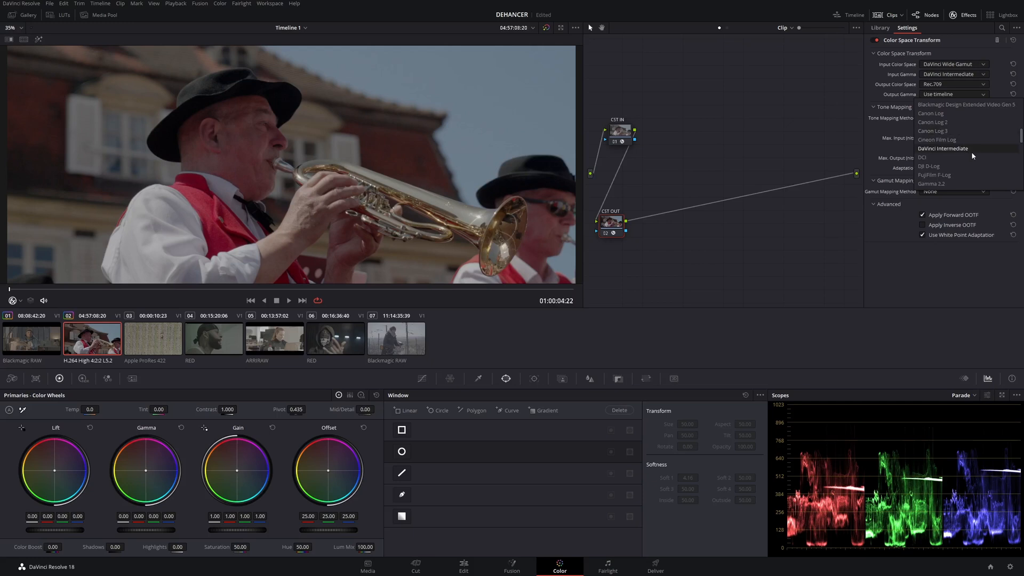
{"action": "scroll", "coordinate": [951, 179], "scroll_direction": "down", "scroll_amount": 1}
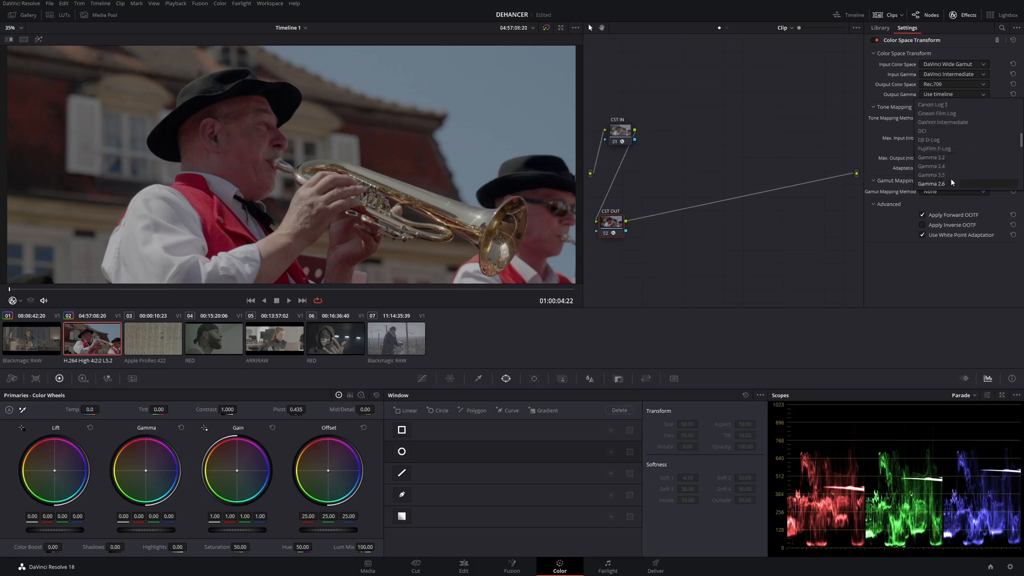
{"action": "left_click", "coordinate": [951, 164]}
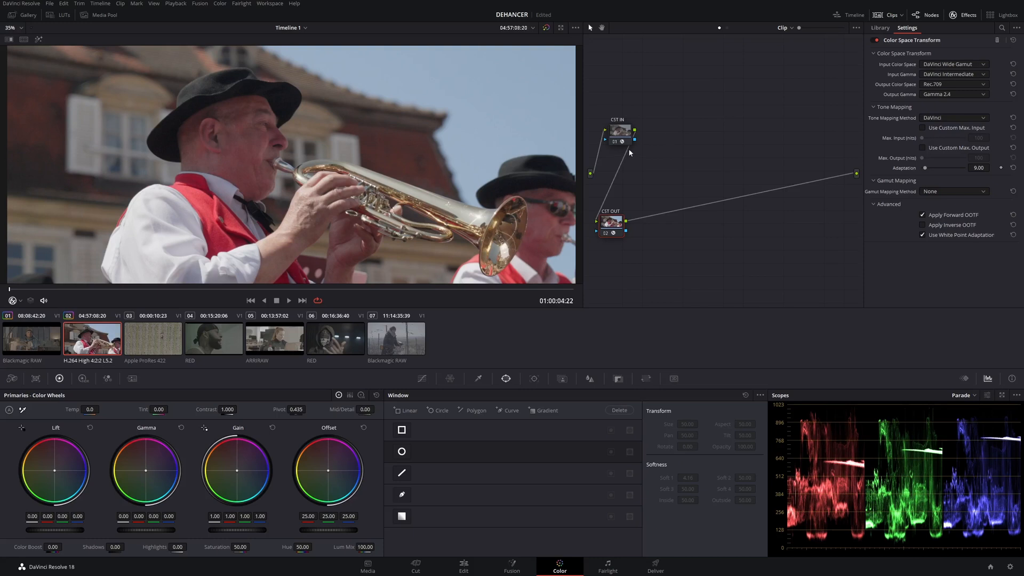
{"action": "left_click_drag", "start_coordinate": [608, 223], "coordinate": [615, 224]}
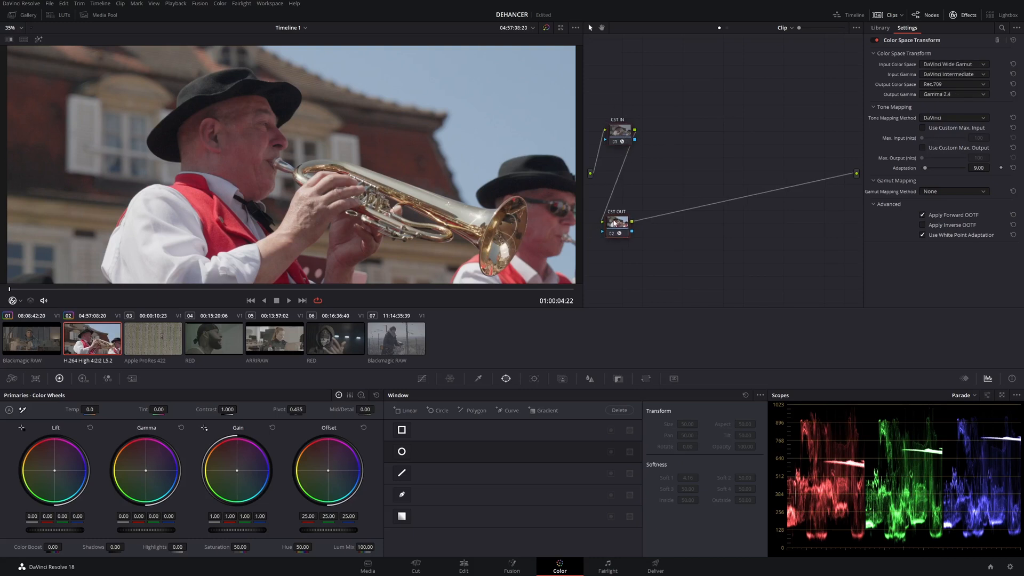
Add a serial node directly after CST IN and move CST OUT further down in the node graph
{"action": "left_click", "coordinate": [617, 138]}
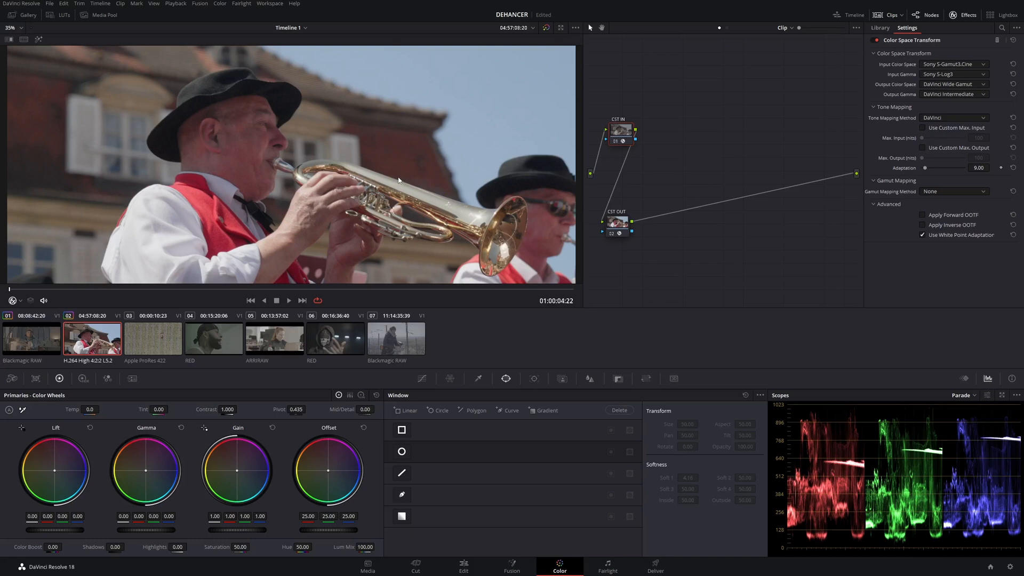
{"action": "left_click_drag", "start_coordinate": [621, 137], "coordinate": [627, 136]}
{"action": "key", "text": "alt+s"}
{"action": "left_click", "coordinate": [624, 135]}
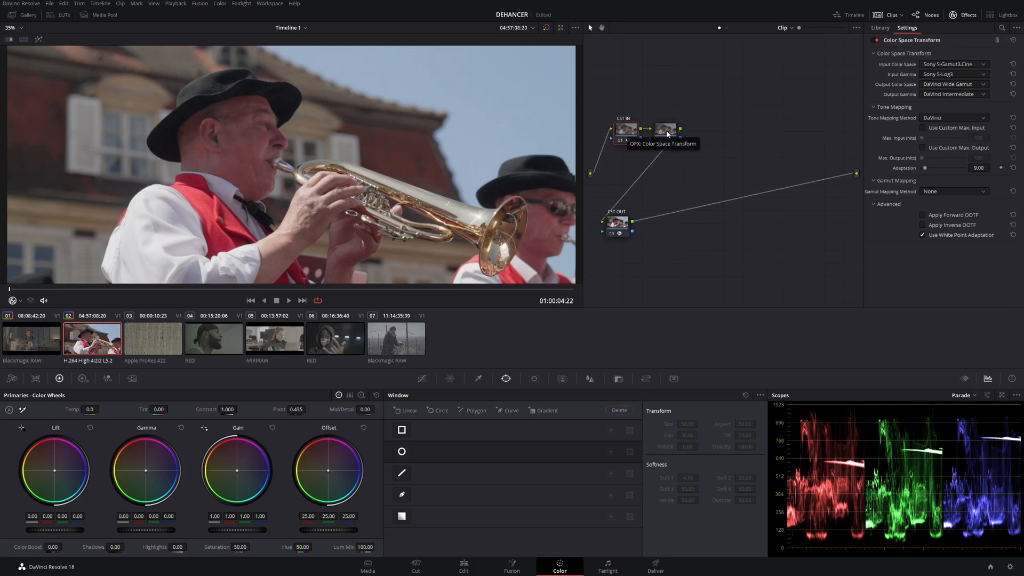
{"action": "left_click", "coordinate": [664, 132]}
{"action": "left_click", "coordinate": [620, 136]}
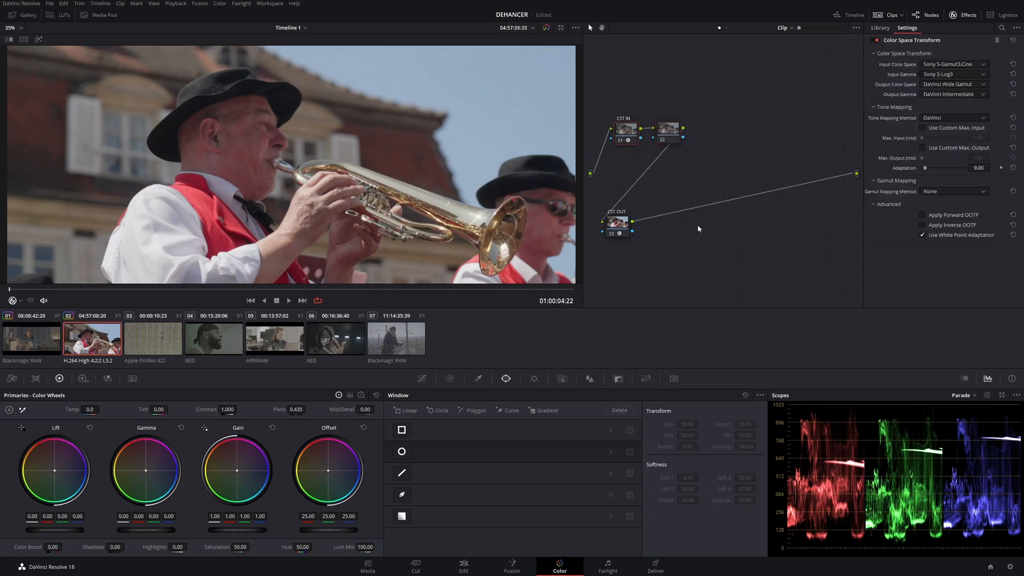
{"action": "left_click_drag", "start_coordinate": [617, 229], "coordinate": [613, 247]}
{"action": "left_click_drag", "start_coordinate": [625, 134], "coordinate": [622, 135]}
{"action": "left_click_drag", "start_coordinate": [613, 247], "coordinate": [616, 249]}
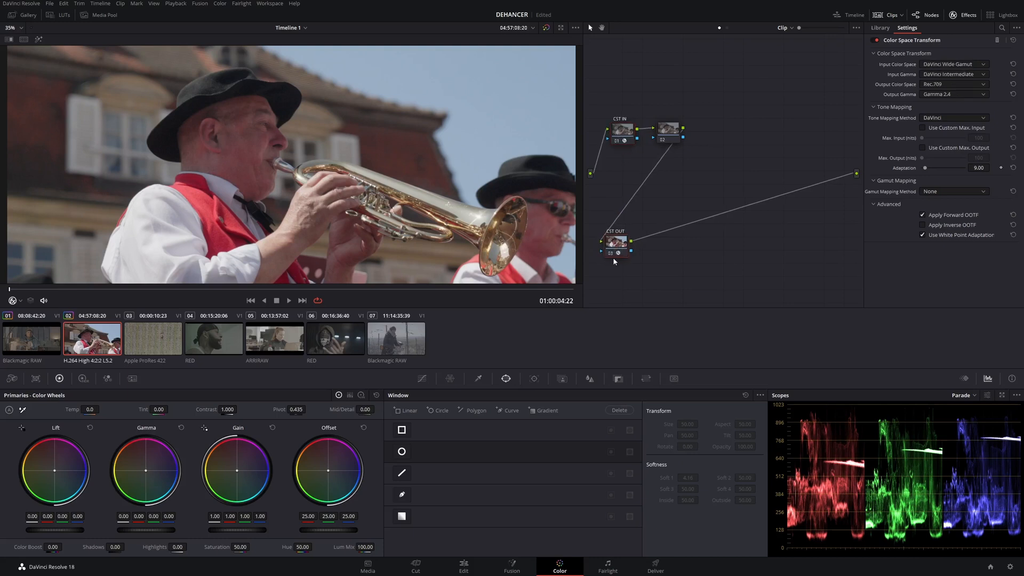
{"action": "left_click", "coordinate": [625, 134]}
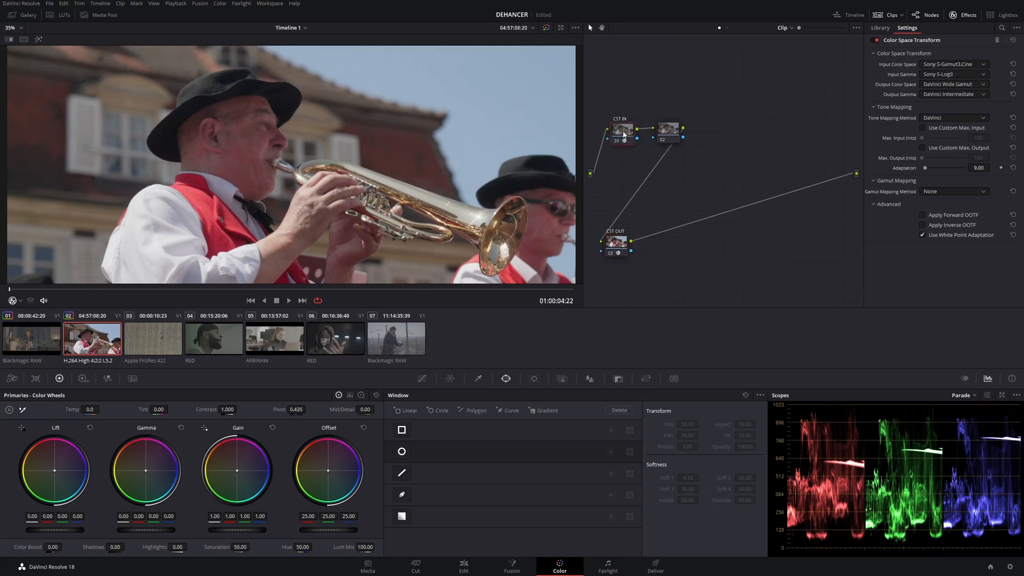
{"action": "left_click", "coordinate": [617, 252]}
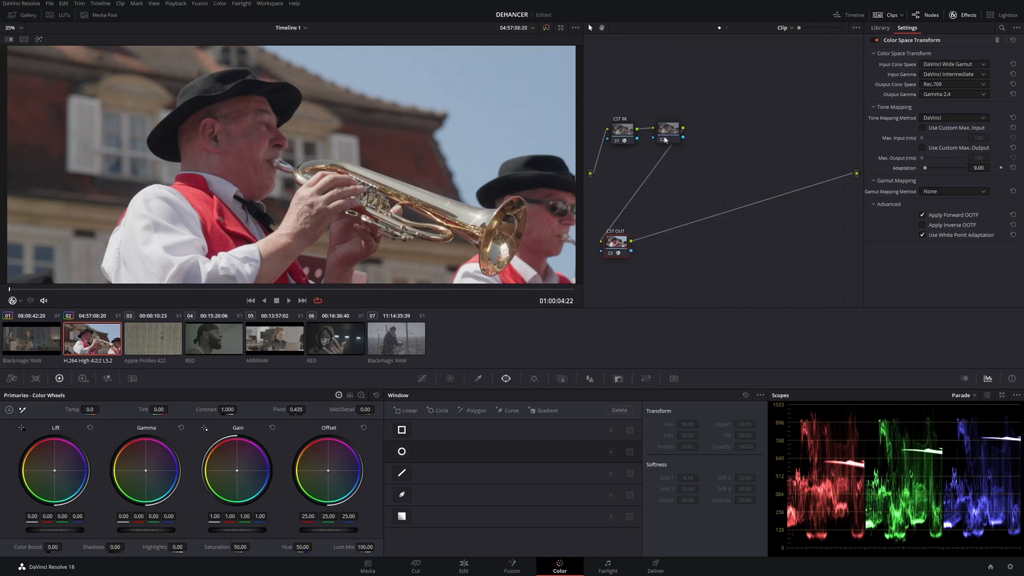
{"action": "mouse_move", "coordinate": [667, 136]}
{"action": "left_mouse_down"}
{"action": "mouse_move", "coordinate": [621, 134]}
{"action": "mouse_move", "coordinate": [666, 136]}
{"action": "left_mouse_up"}
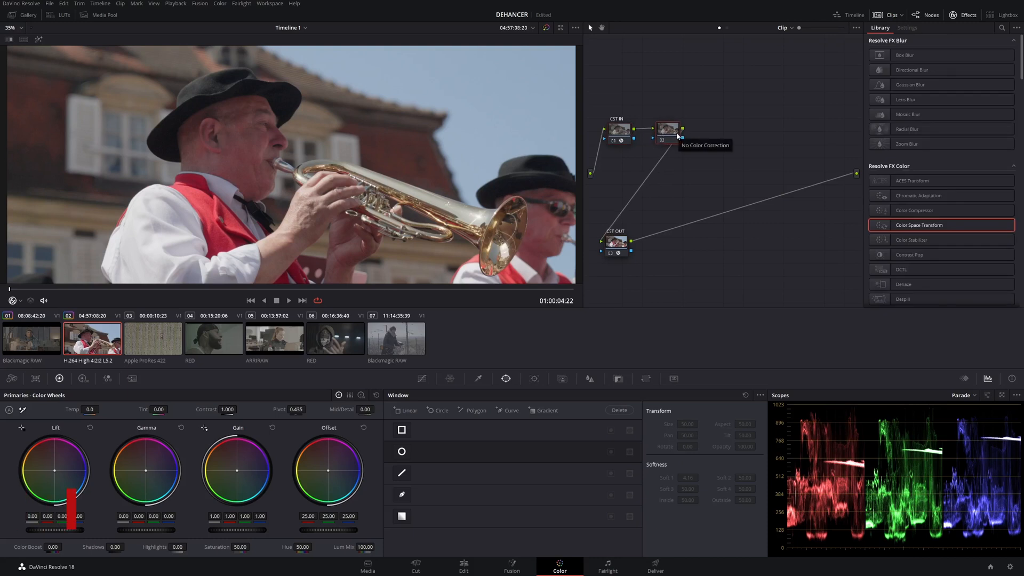
{"action": "key", "text": "alt+s"}
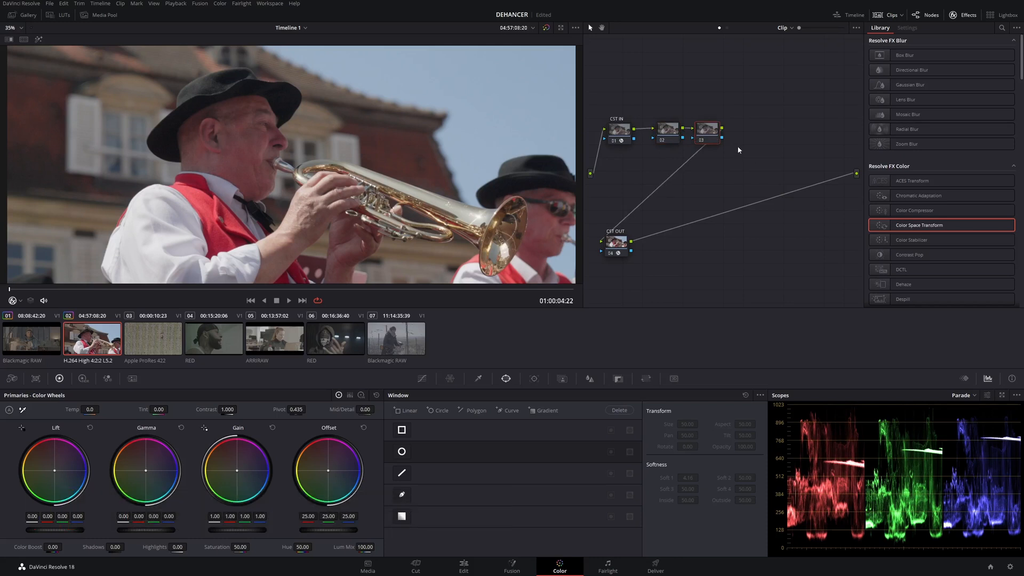
{"action": "key", "text": "ctrl+z"}
Label the node between CST IN and CST OUT as WB and move it closer to CST IN
{"action": "left_click_drag", "start_coordinate": [674, 137], "coordinate": [669, 137]}
{"action": "right_click", "coordinate": [669, 137]}
{"action": "left_click", "coordinate": [681, 152]}
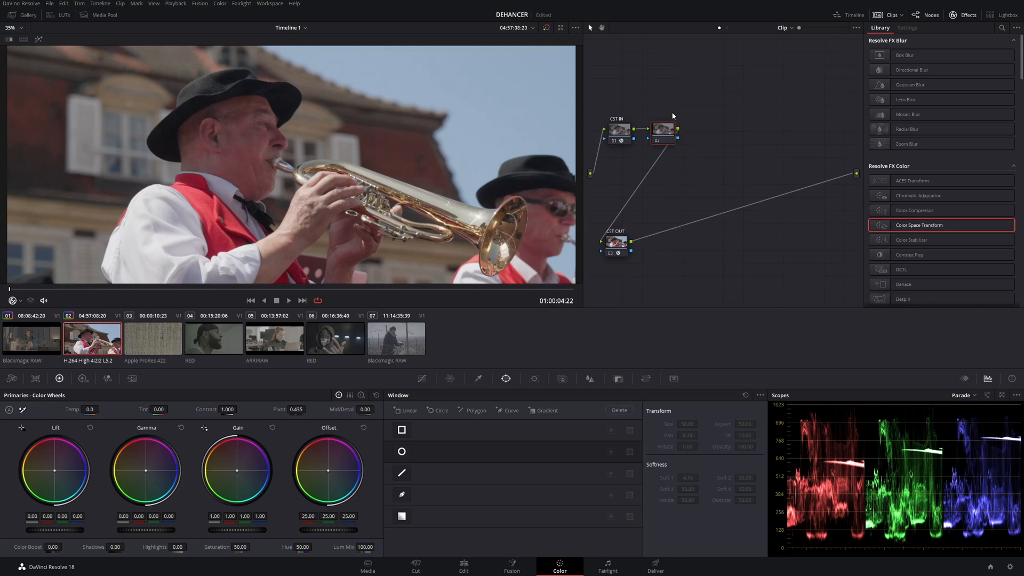
{"action": "type", "text": "WB"}
{"action": "left_click_drag", "start_coordinate": [662, 135], "coordinate": [665, 135]}
Hide the effects library and move the CST IN and WB nodes slightly higher in the node graph
{"action": "left_click", "coordinate": [963, 15]}
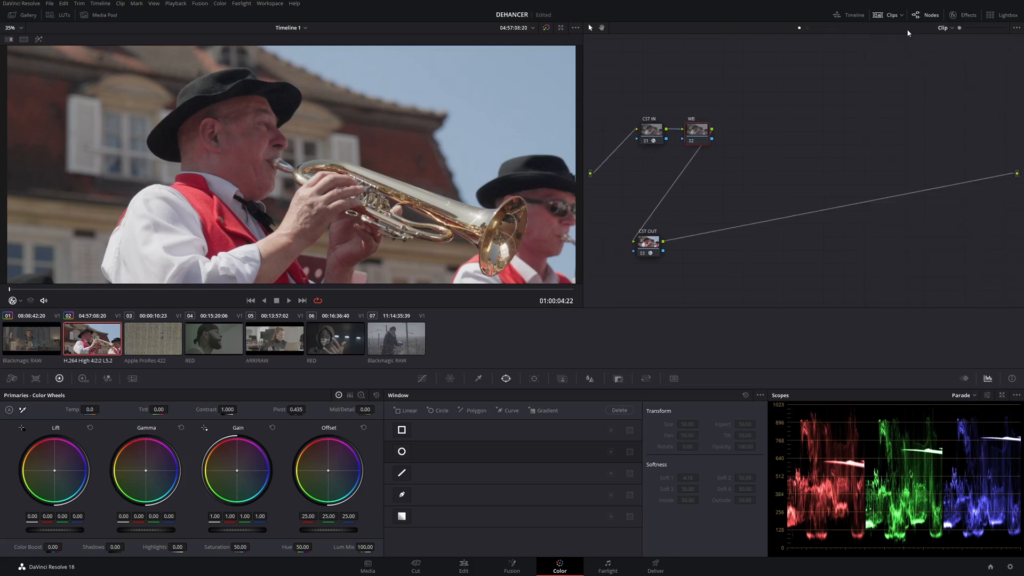
{"action": "left_click", "coordinate": [650, 130]}
{"action": "left_click_drag", "start_coordinate": [691, 132], "coordinate": [638, 131]}
White-balance the clip on the WB node by sampling the trumpet player's white shirt with the white balance picker
{"action": "left_click", "coordinate": [690, 129]}
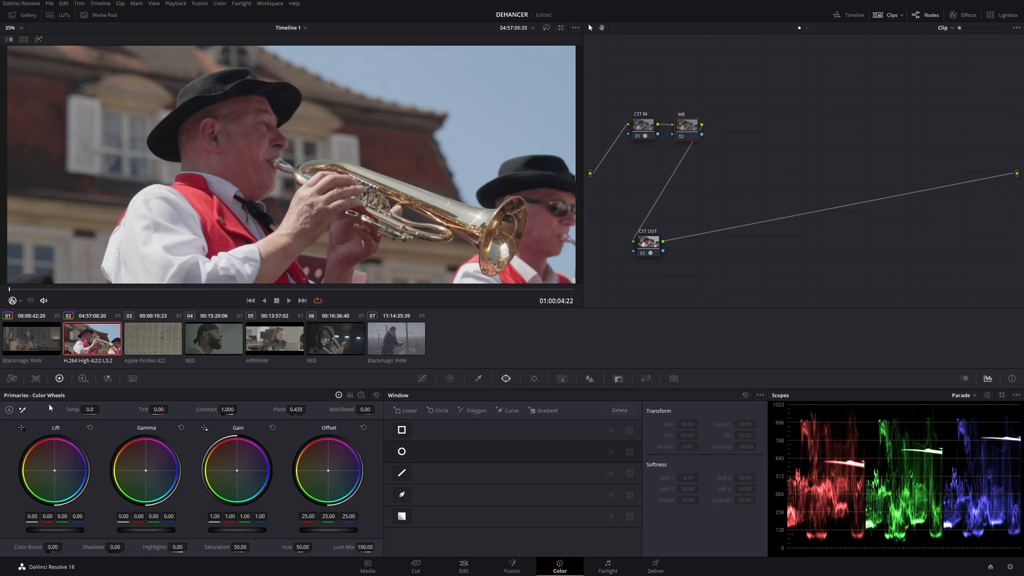
{"action": "left_click", "coordinate": [23, 414]}
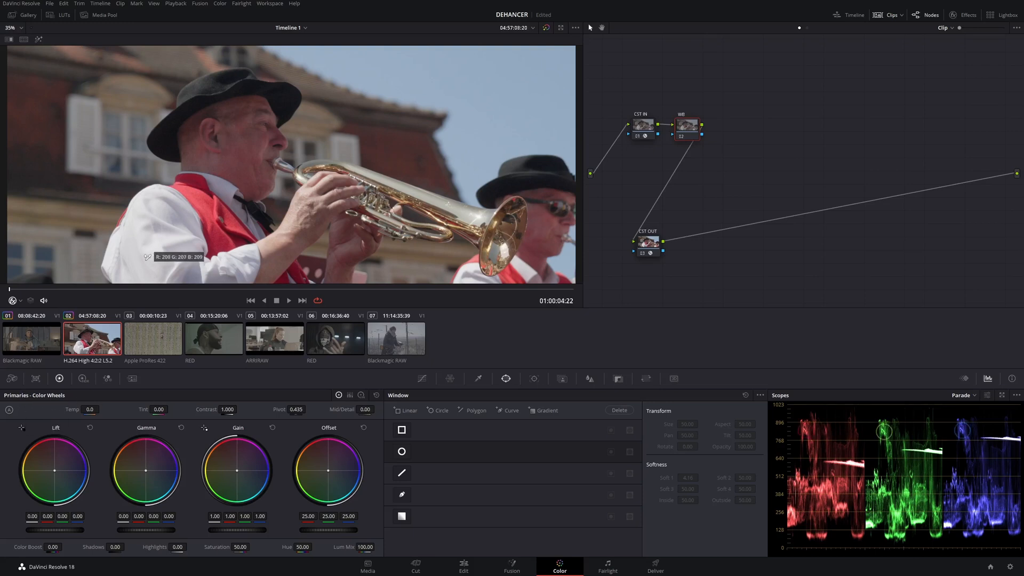
{"action": "left_click", "coordinate": [178, 248]}
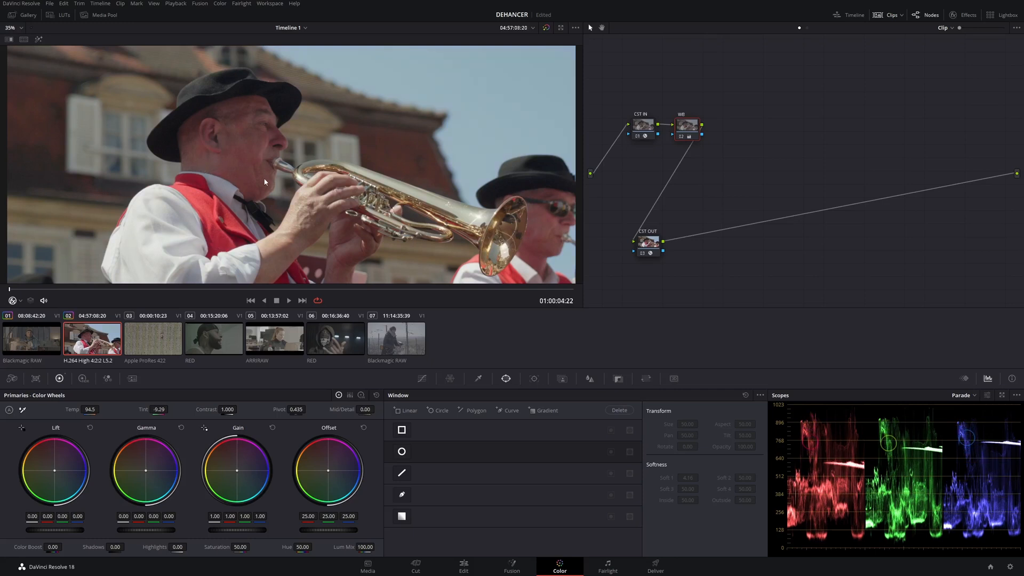
Reset the grade of the WB node to clear the white balance correction
{"action": "right_click", "coordinate": [689, 132]}
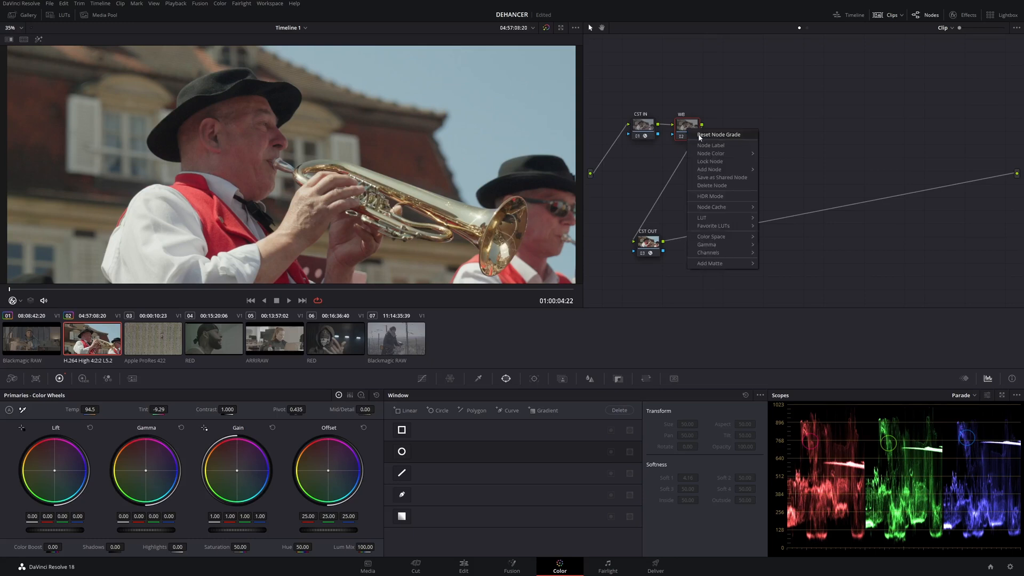
{"action": "left_click", "coordinate": [699, 136]}
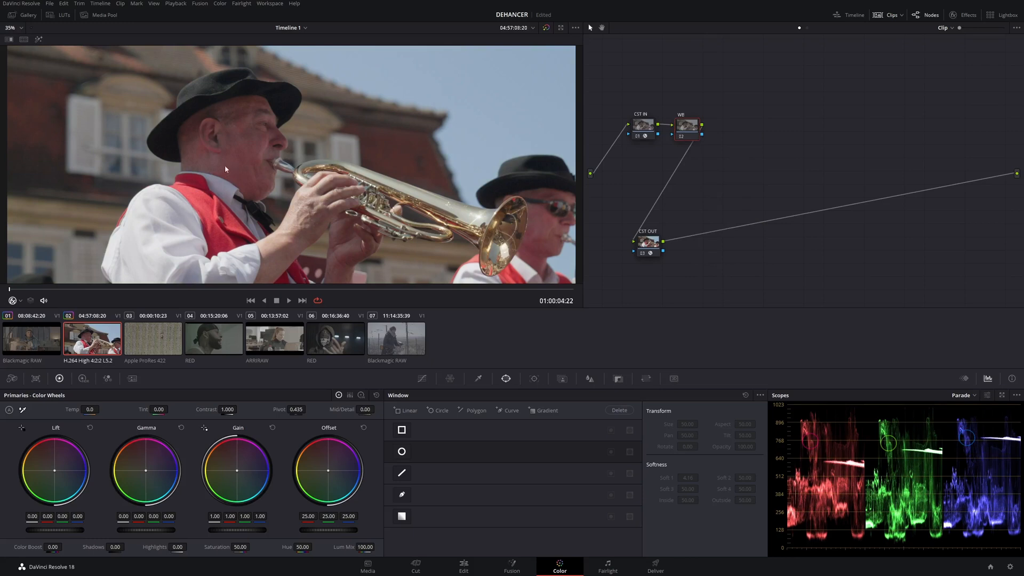
{"action": "left_click_drag", "start_coordinate": [686, 131], "coordinate": [687, 131]}
Sample the trumpet player's facial skin with the HSL qualifier on the WB node and highlight the selection in the viewer
{"action": "left_click", "coordinate": [479, 380]}
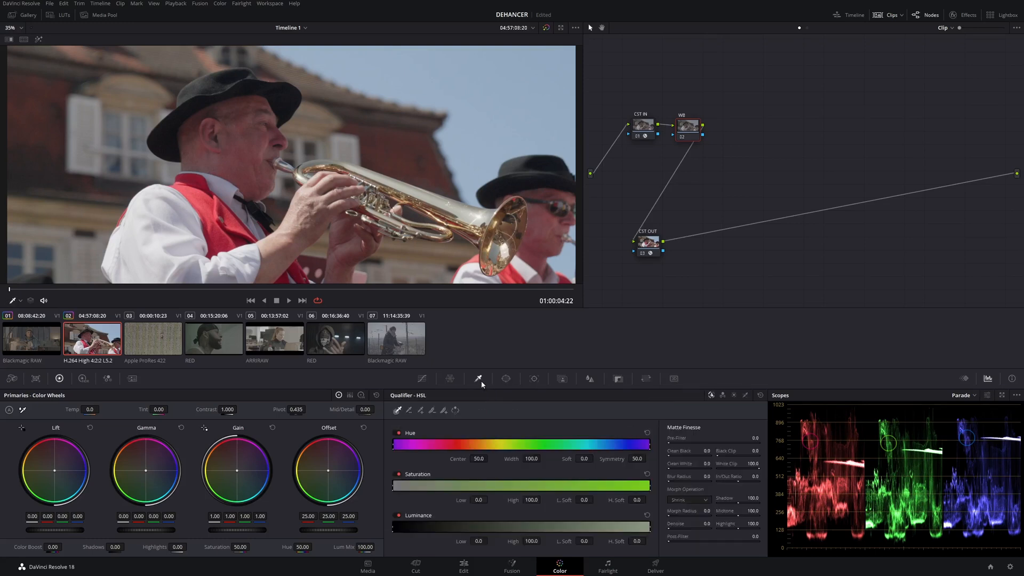
{"action": "left_click", "coordinate": [251, 137]}
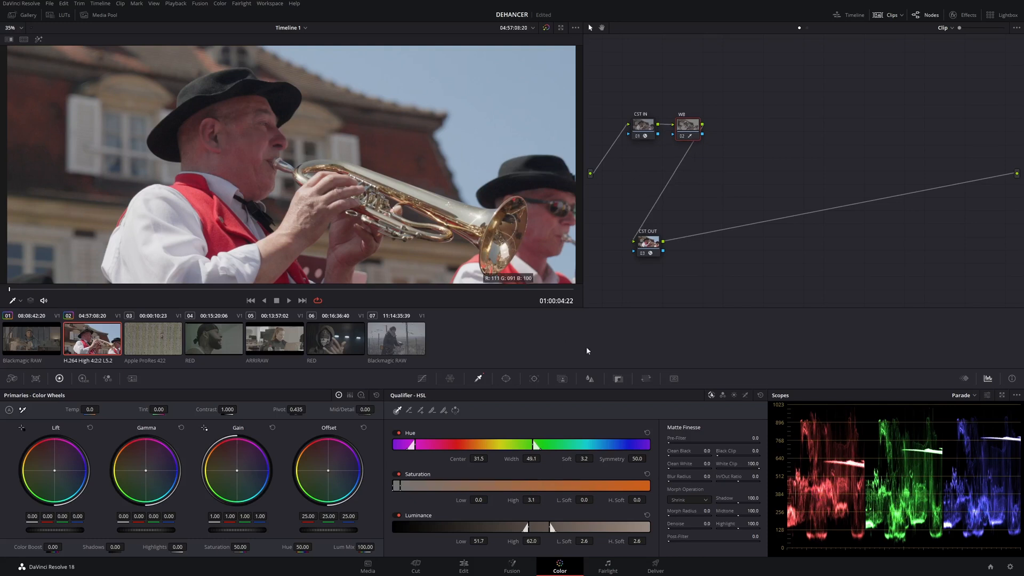
{"action": "left_click_drag", "start_coordinate": [694, 126], "coordinate": [693, 127]}
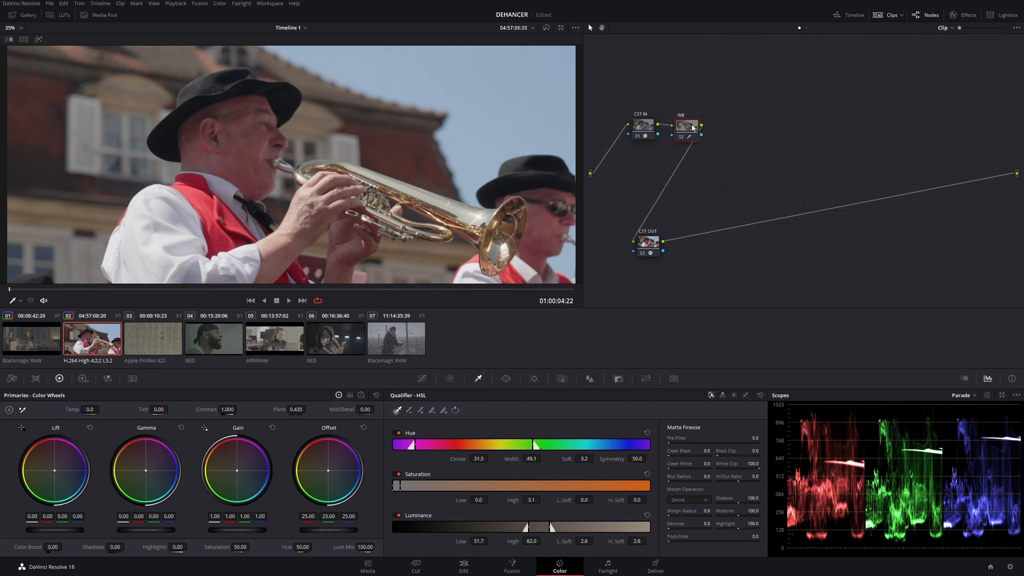
{"action": "left_click", "coordinate": [38, 40]}
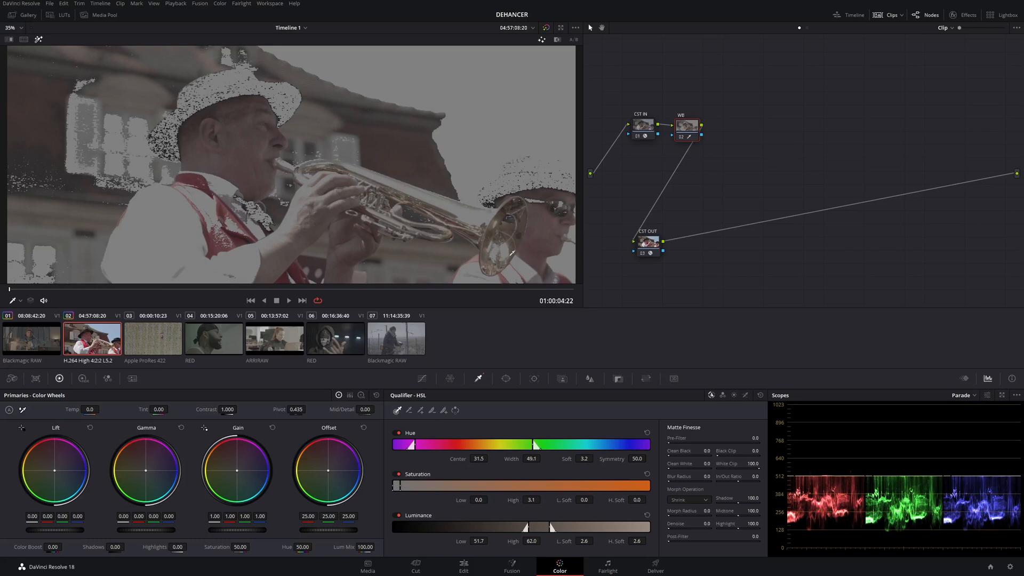
Narrow the skin qualifier to hue width 11.6, saturation 0.3 to 1.6 and luminance 54.6 to 60.0
{"action": "left_click_drag", "start_coordinate": [503, 457], "coordinate": [455, 457]}
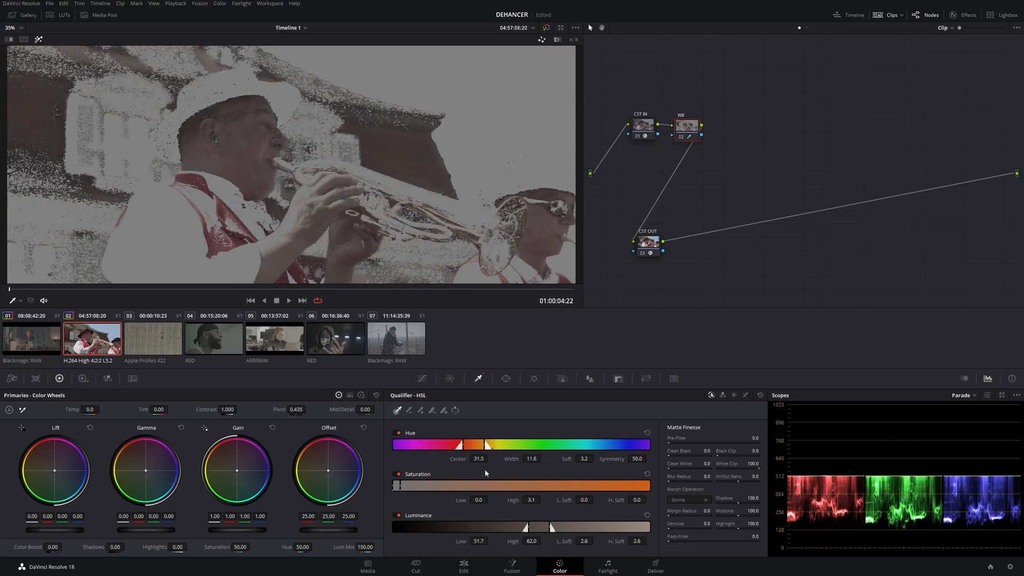
{"action": "left_click_drag", "start_coordinate": [474, 537], "coordinate": [543, 541]}
{"action": "left_click_drag", "start_coordinate": [480, 500], "coordinate": [544, 500]}
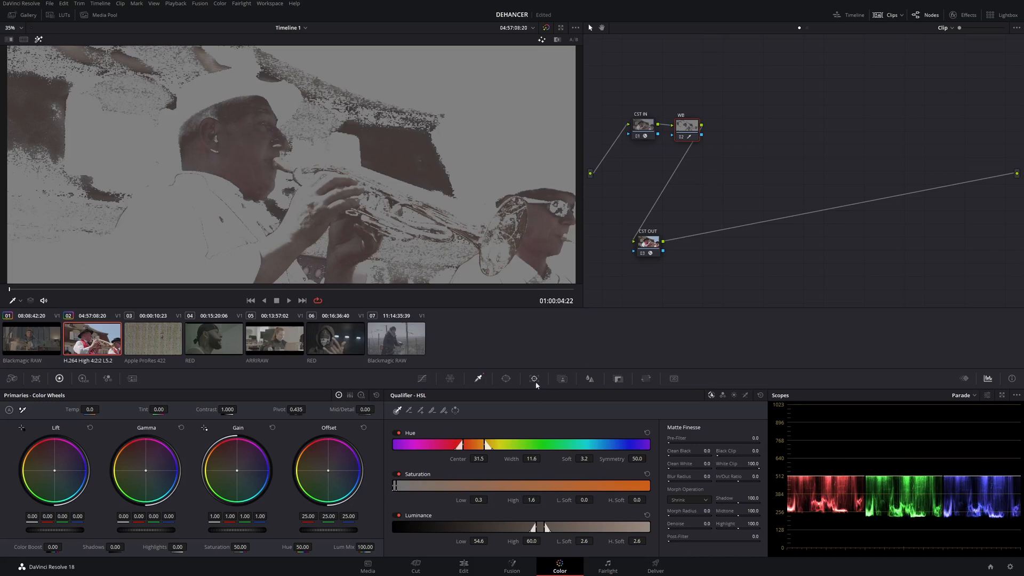
Draw a closed six-point curve window around the trumpet player's face to isolate the skin
{"action": "left_click", "coordinate": [504, 380]}
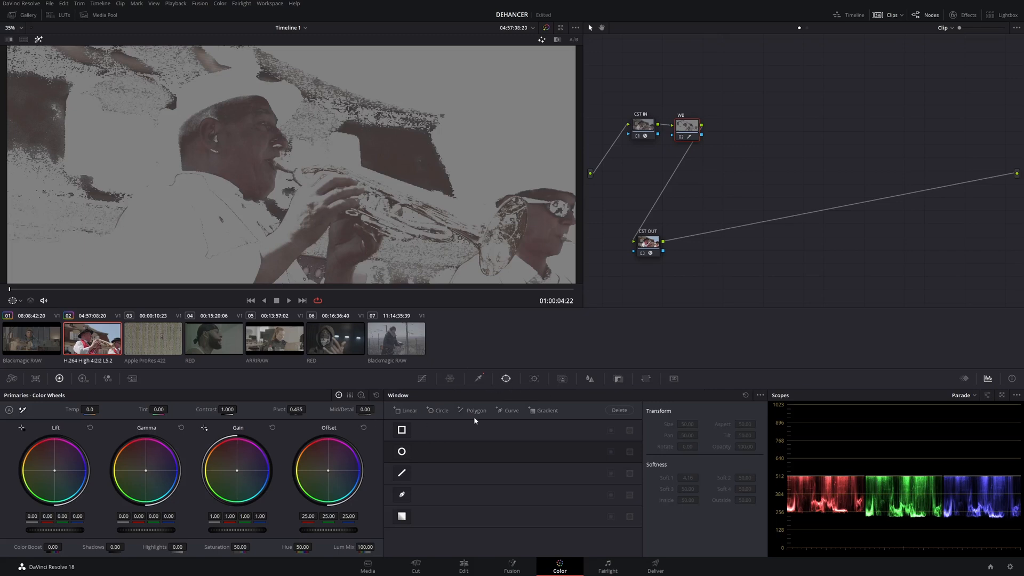
{"action": "left_click", "coordinate": [511, 415]}
{"action": "left_click", "coordinate": [240, 106]}
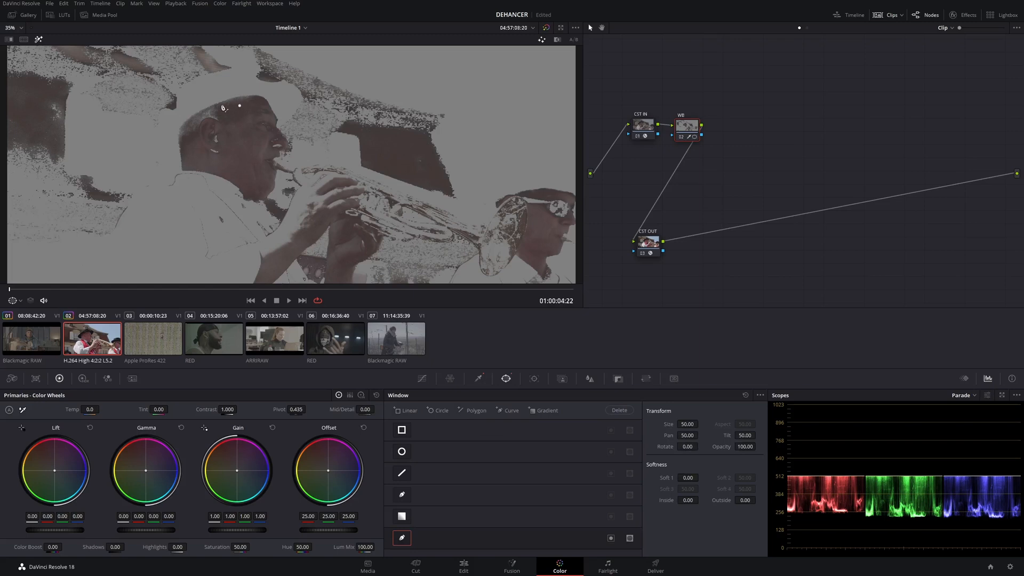
{"action": "left_click", "coordinate": [192, 142]}
{"action": "left_click", "coordinate": [224, 176]}
{"action": "left_click", "coordinate": [267, 201]}
{"action": "left_click", "coordinate": [274, 135]}
{"action": "left_click", "coordinate": [254, 107]}
{"action": "left_click", "coordinate": [240, 106]}
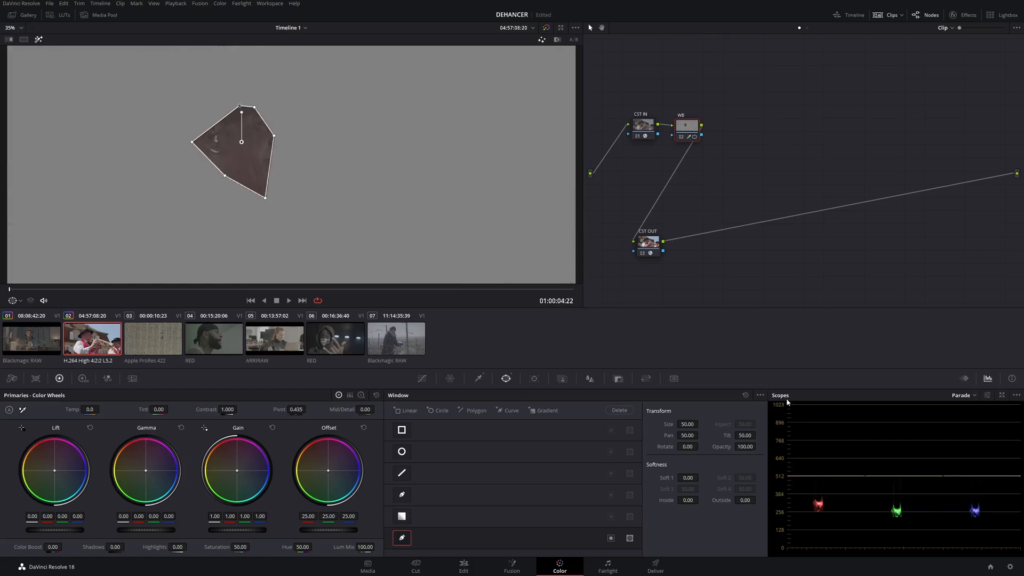
Switch the scope to Vectorscope and enable its skin tone indicator and 2x zoom
{"action": "left_click", "coordinate": [971, 396]}
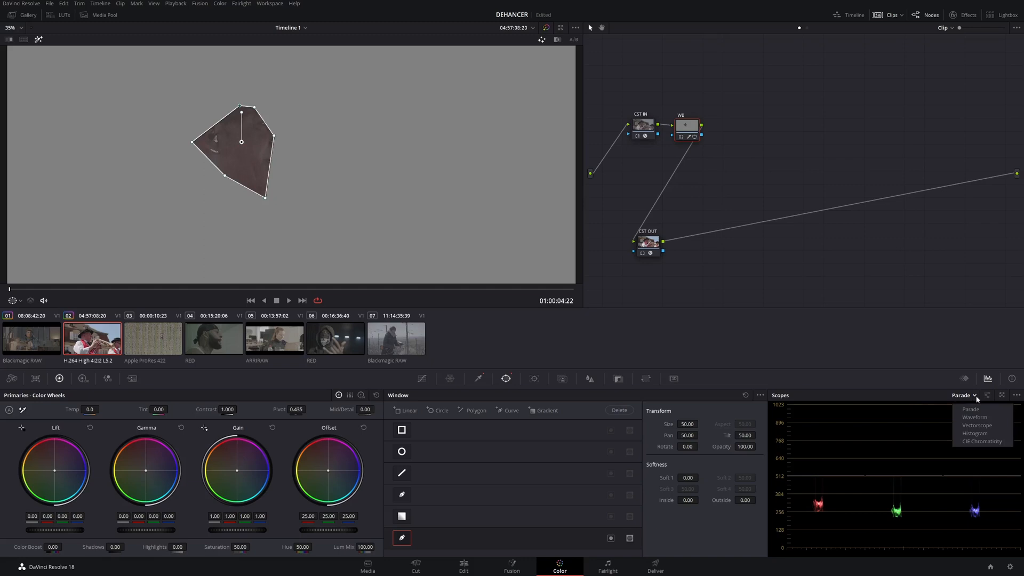
{"action": "left_click", "coordinate": [989, 429]}
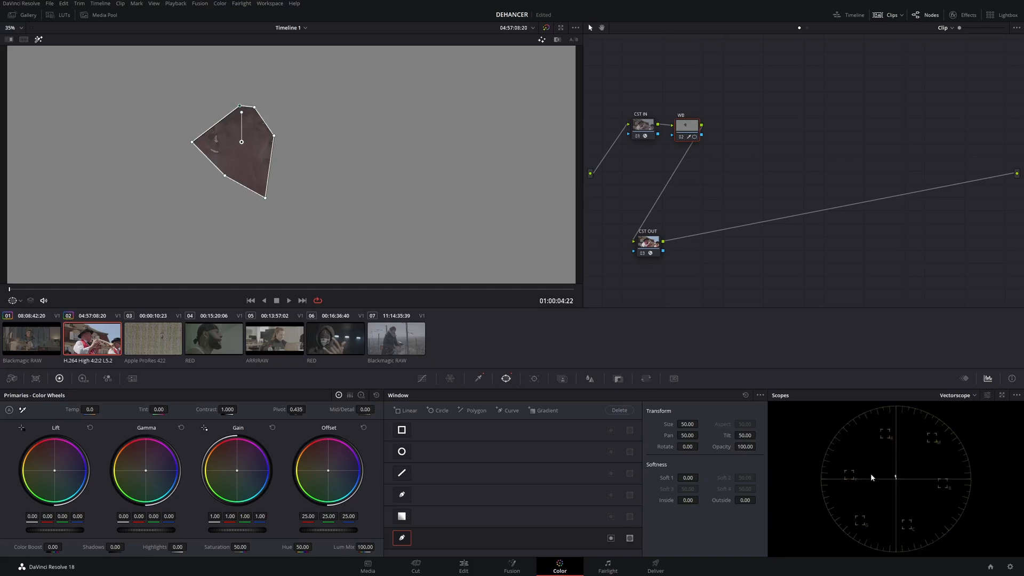
{"action": "left_click", "coordinate": [987, 396]}
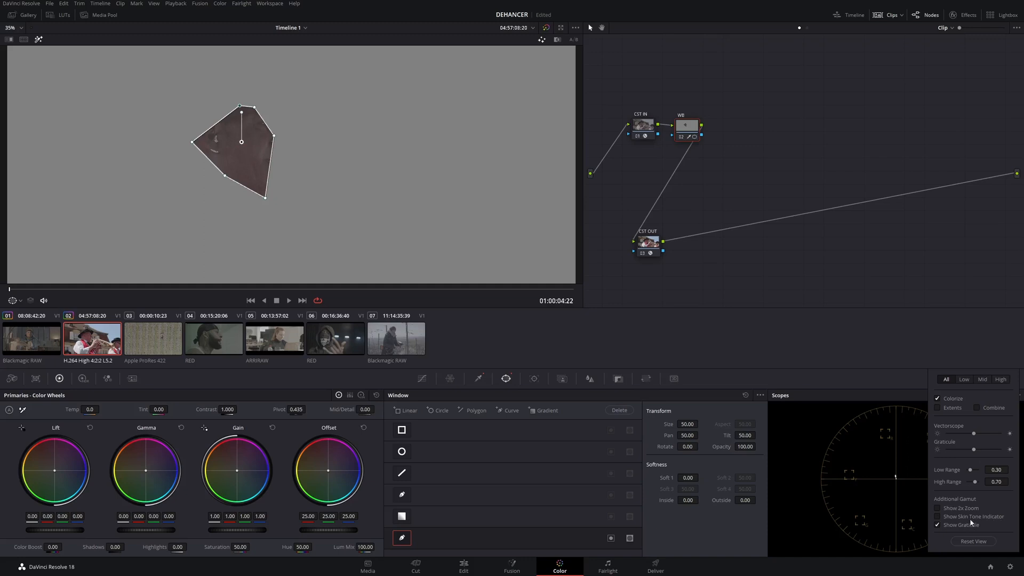
{"action": "left_click", "coordinate": [937, 516]}
{"action": "left_click", "coordinate": [938, 508]}
{"action": "left_click", "coordinate": [693, 130]}
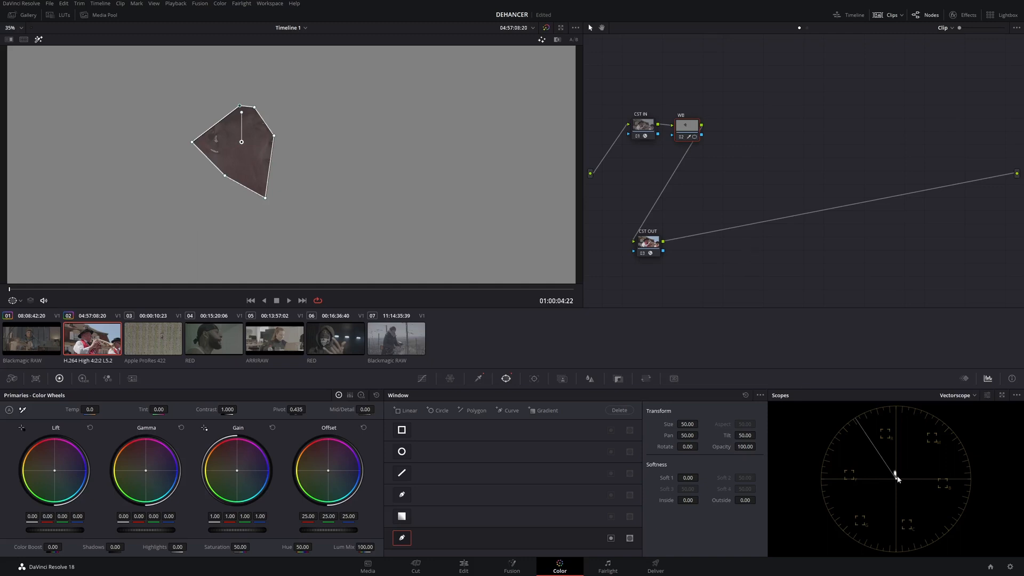
{"action": "left_click_drag", "start_coordinate": [690, 129], "coordinate": [693, 128]}
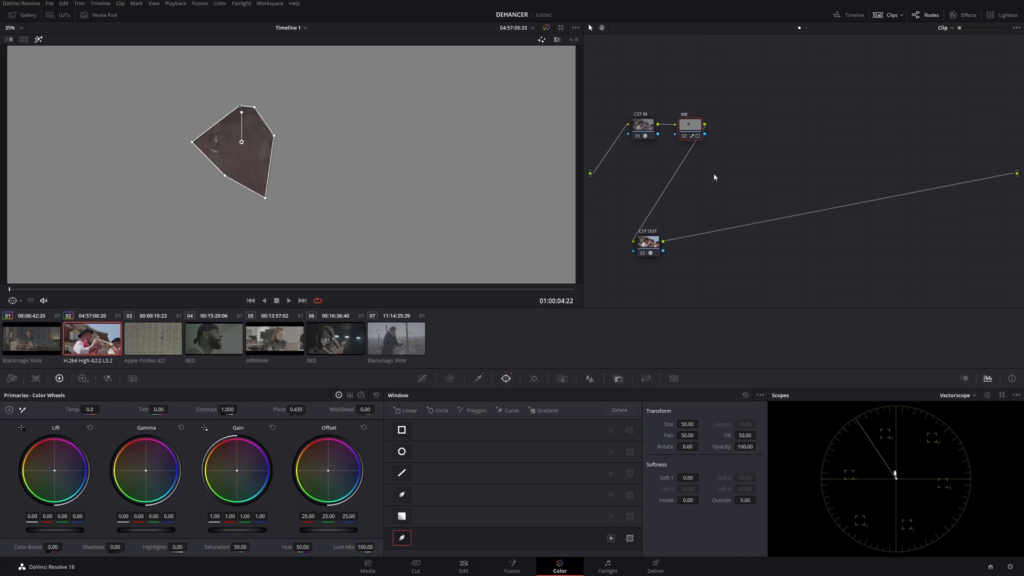
Hide the highlight and try an offset of 20.44, 24.98 and 22.11 on a new serial node after WB
{"action": "left_click", "coordinate": [38, 39]}
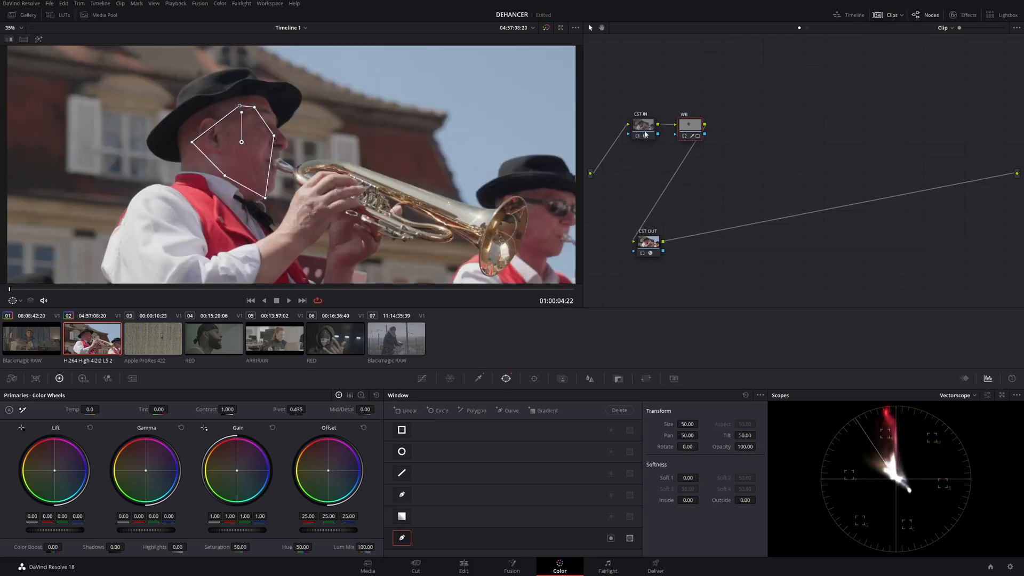
{"action": "left_click_drag", "start_coordinate": [686, 129], "coordinate": [688, 128]}
{"action": "key", "text": "alt+s"}
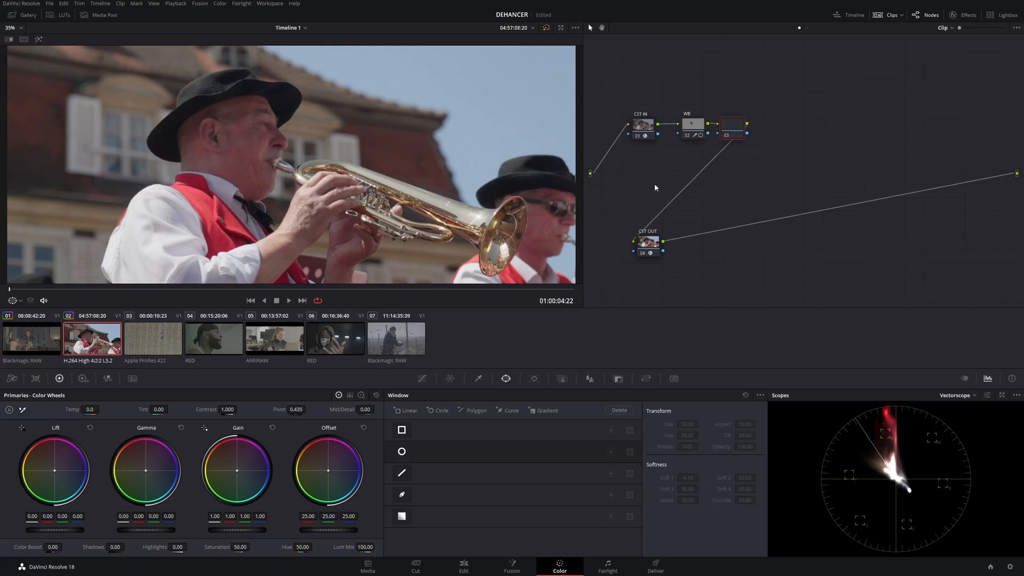
{"action": "left_click_drag", "start_coordinate": [329, 471], "coordinate": [327, 473]}
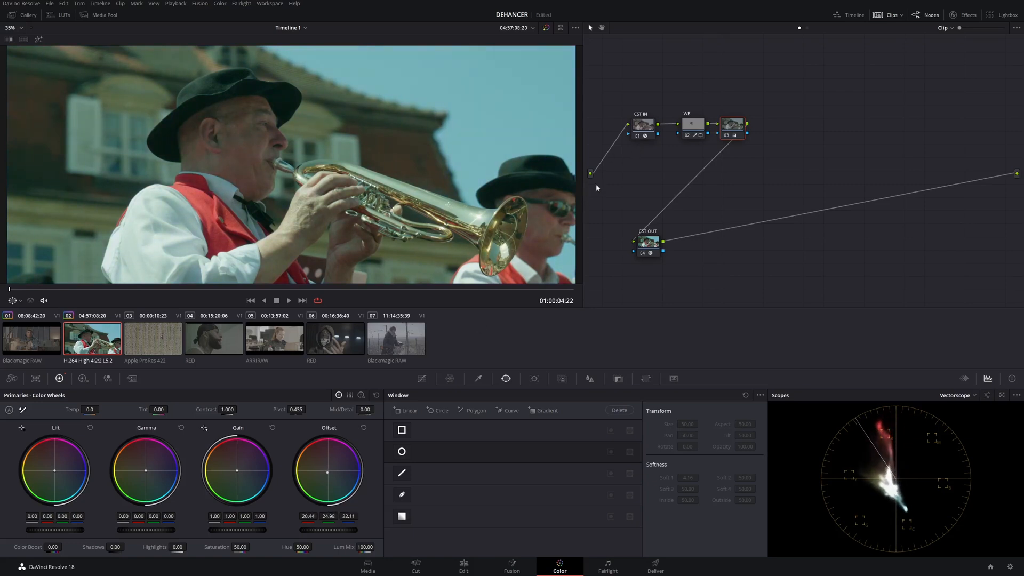
Undo the offset shift and the added serial node, and highlight the WB node's skin selection again
{"action": "key", "text": "ctrl+z"}
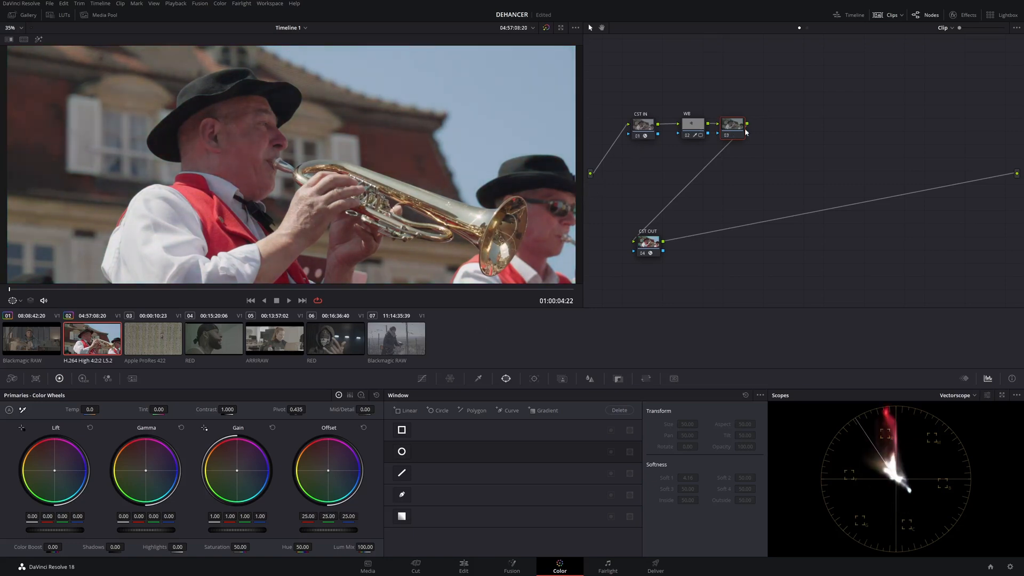
{"action": "key", "text": "ctrl+z"}
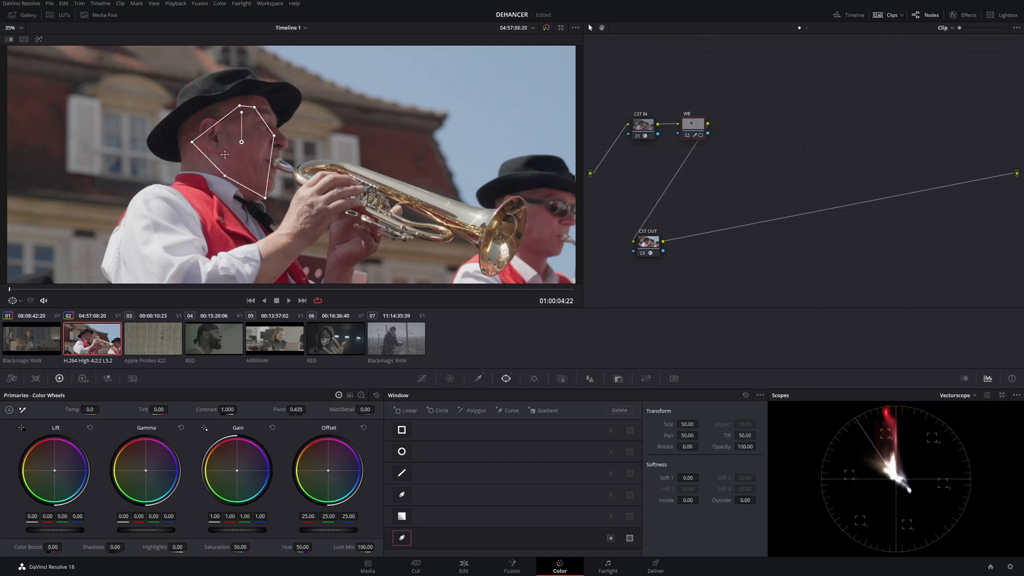
{"action": "left_click", "coordinate": [38, 39]}
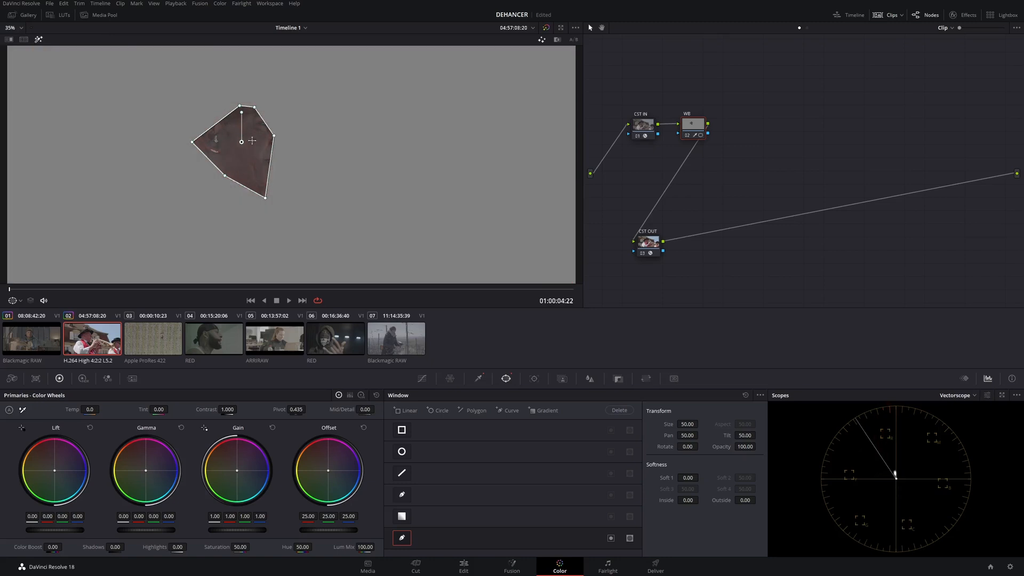
Set the WB node's offset to 24.99, 26.30 and 23.73 and saturation to 49.92, aligning the skin with the skin tone line
{"action": "scroll", "coordinate": [244, 158], "scroll_direction": "up", "scroll_amount": 1}
{"action": "scroll", "coordinate": [244, 158], "scroll_direction": "up", "scroll_amount": 2}
{"action": "left_click_drag", "start_coordinate": [244, 158], "coordinate": [315, 166]}
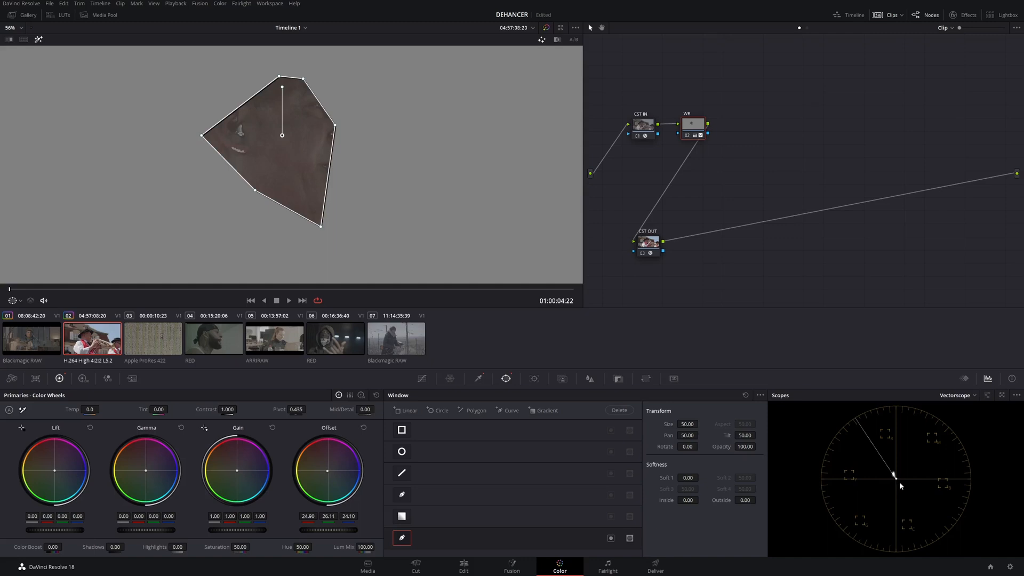
{"action": "key", "text": "shift+h"}
{"action": "key", "text": "shift+h"}
{"action": "key", "text": "shift+h"}
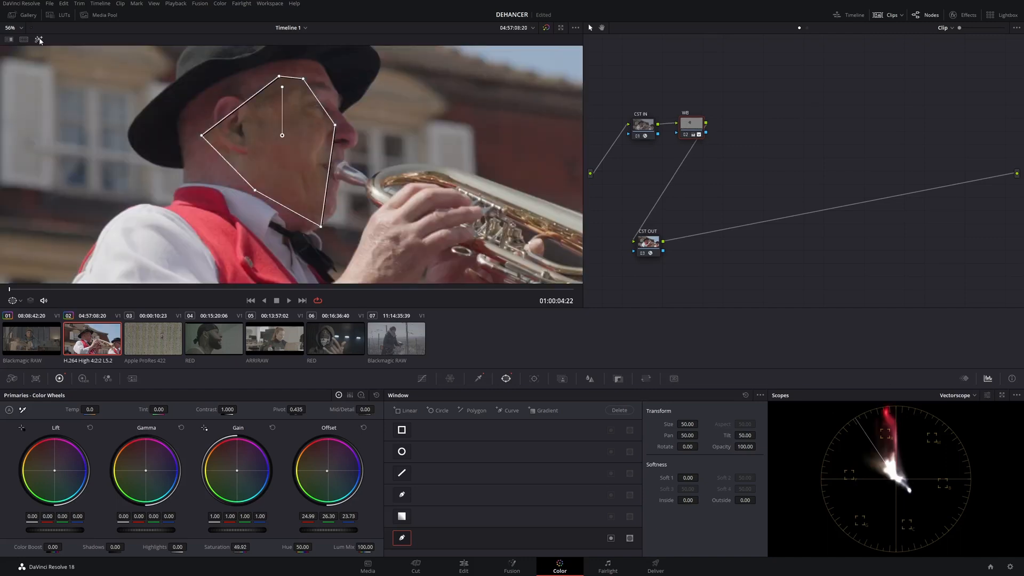
{"action": "scroll", "coordinate": [297, 163], "scroll_direction": "up", "scroll_amount": 1}
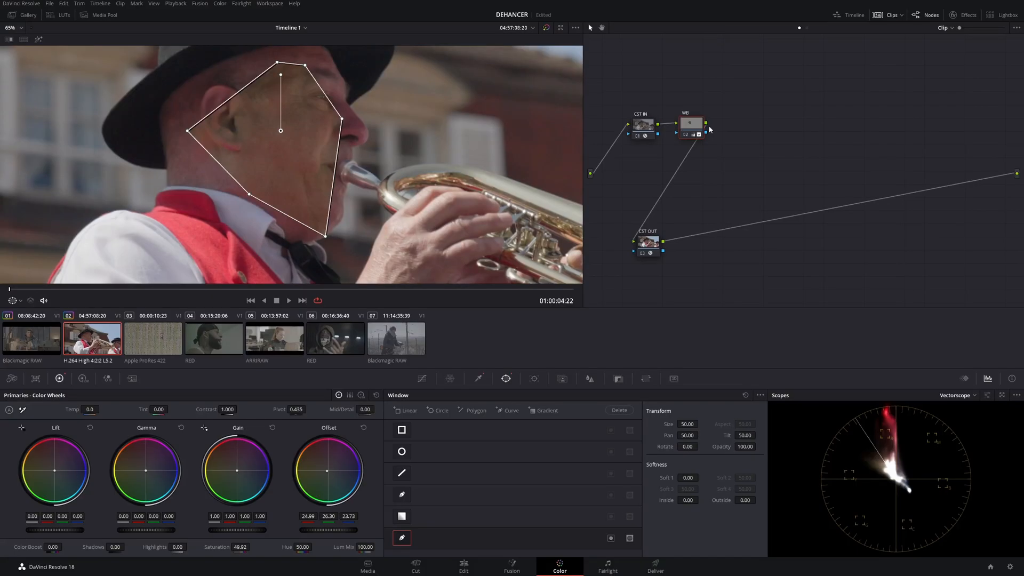
Delete the face window and reset the qualifier so the WB correction applies to the whole image
{"action": "left_click_drag", "start_coordinate": [694, 125], "coordinate": [695, 129]}
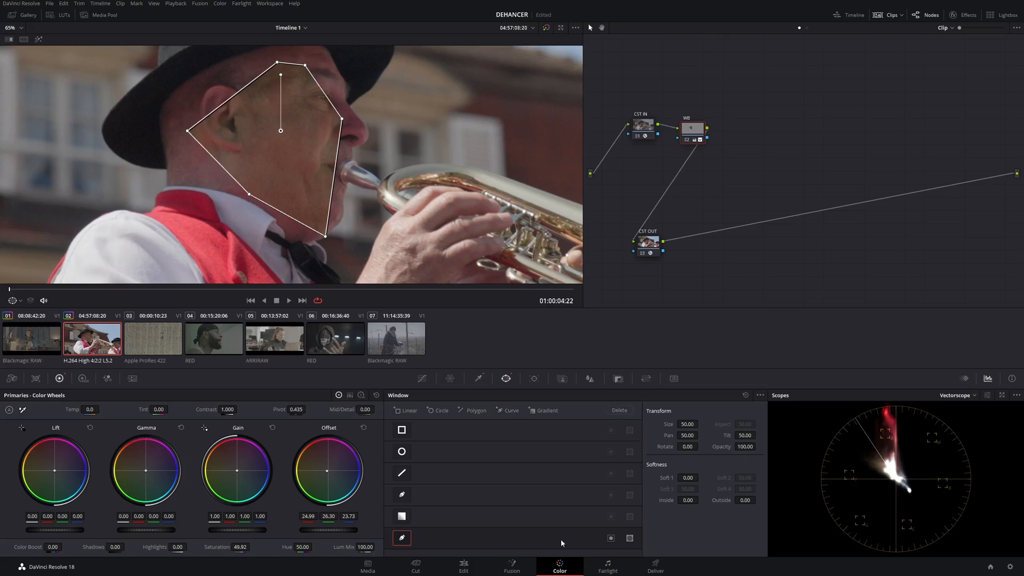
{"action": "left_click", "coordinate": [620, 410]}
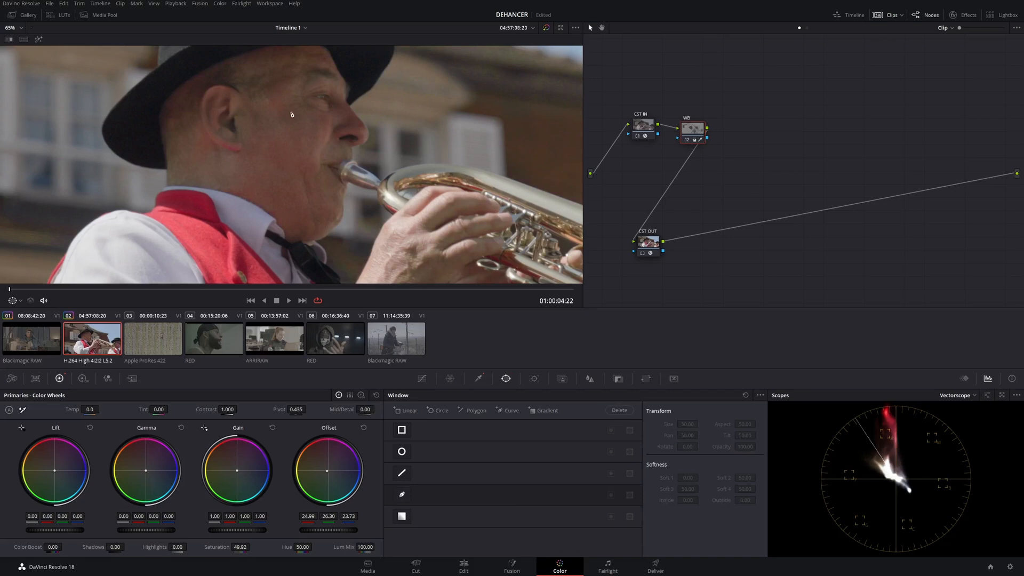
{"action": "left_click", "coordinate": [479, 378]}
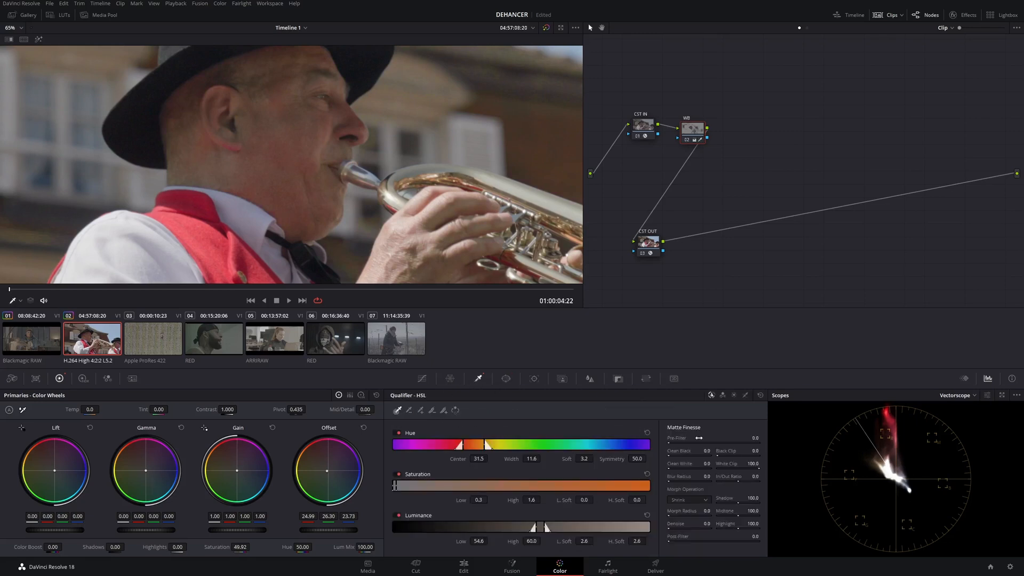
{"action": "left_click", "coordinate": [760, 396]}
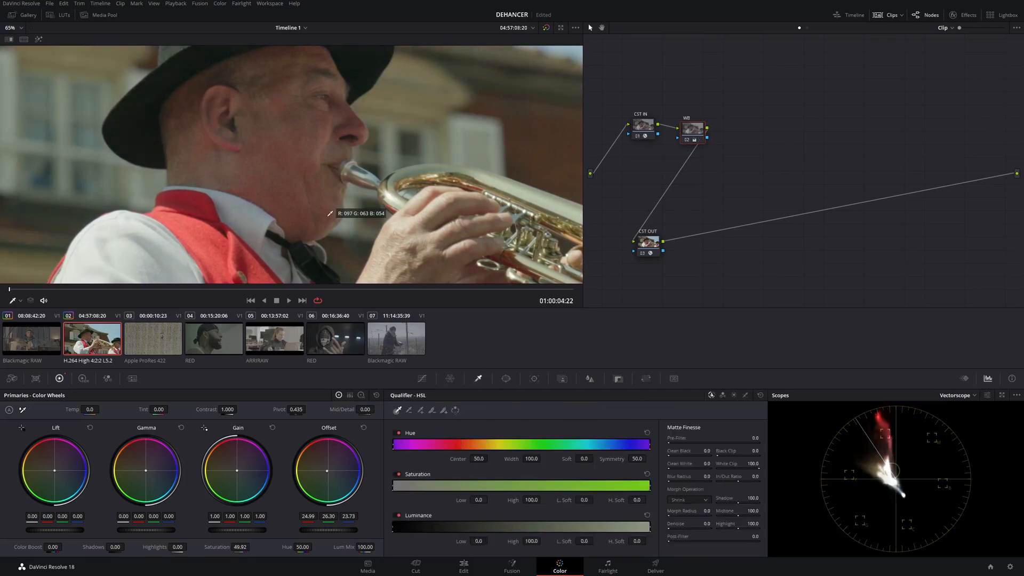
Show more of the frame in the viewer and turn off the vectorscope's 2x zoom
{"action": "scroll", "coordinate": [330, 163], "scroll_direction": "down", "scroll_amount": 1}
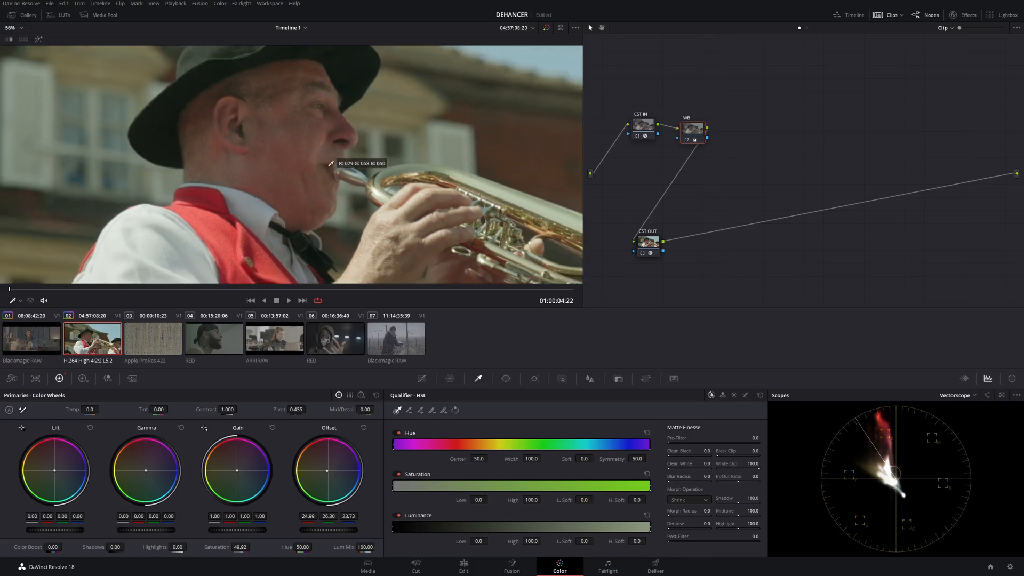
{"action": "scroll", "coordinate": [331, 163], "scroll_direction": "down", "scroll_amount": 2}
{"action": "left_click", "coordinate": [972, 396]}
{"action": "left_click", "coordinate": [975, 398]}
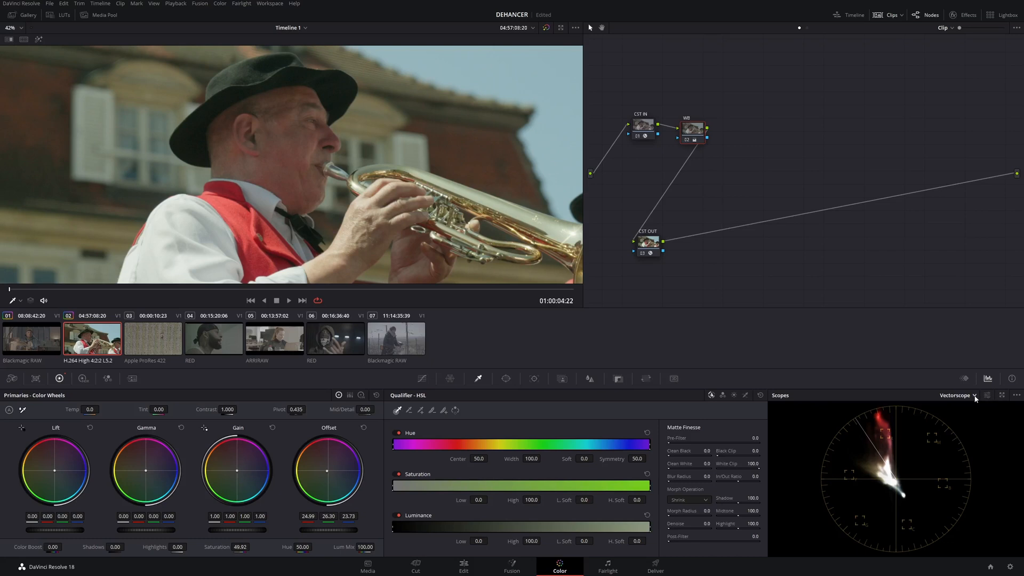
{"action": "left_click", "coordinate": [975, 398]}
{"action": "left_click", "coordinate": [985, 396]}
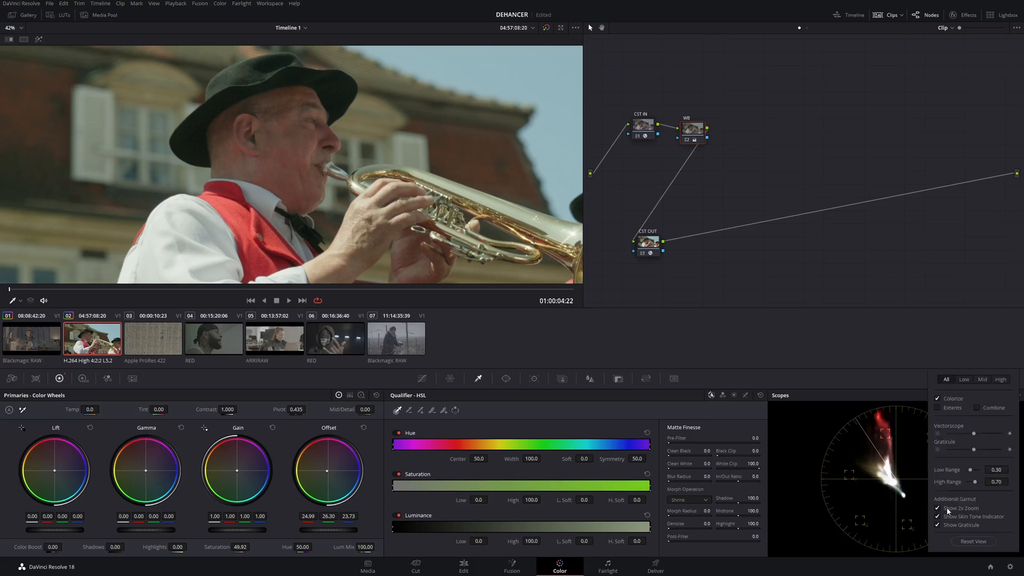
Refine the WB node's offset to 24.86, 26.10 and 24.17 and place the node level with CST IN
{"action": "left_click_drag", "start_coordinate": [700, 134], "coordinate": [710, 126]}
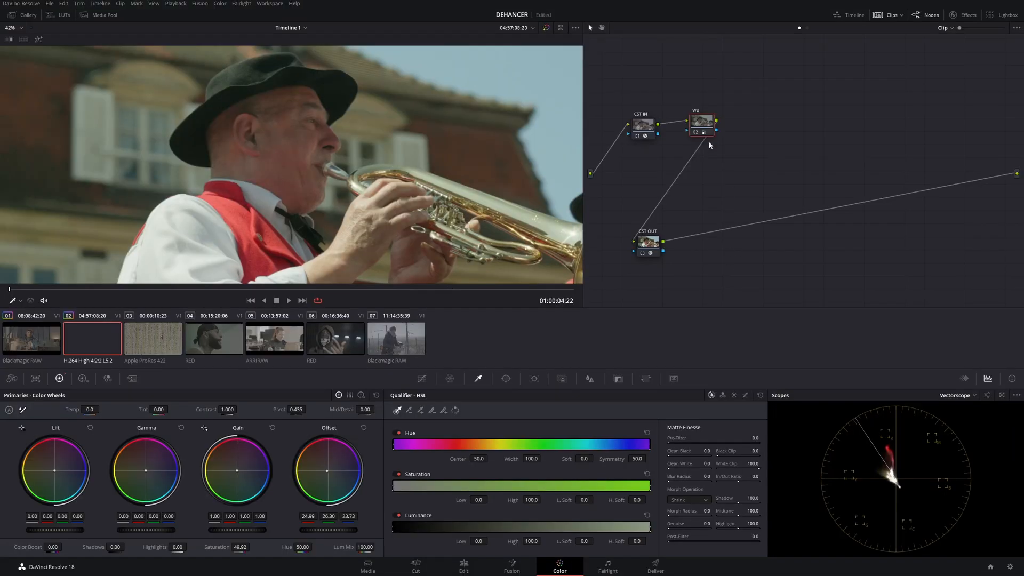
{"action": "left_click_drag", "start_coordinate": [697, 128], "coordinate": [694, 133]}
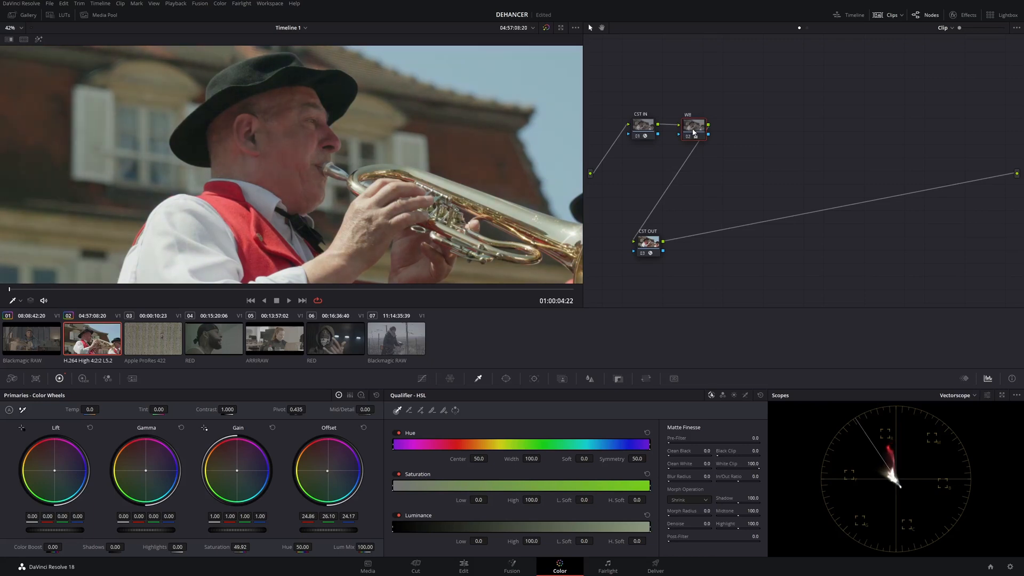
Add a serial node between WB and CST OUT and label it CTRST
{"action": "left_click_drag", "start_coordinate": [693, 130], "coordinate": [724, 129]}
{"action": "key", "text": "alt+s"}
{"action": "right_click", "coordinate": [725, 131]}
{"action": "left_click", "coordinate": [722, 129]}
{"action": "right_click", "coordinate": [726, 126]}
{"action": "left_click", "coordinate": [743, 145]}
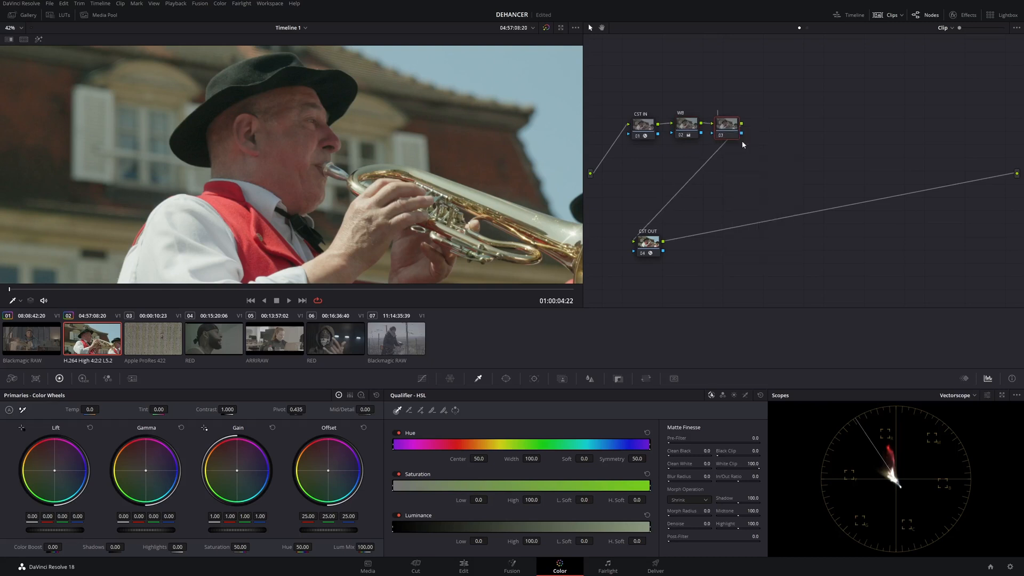
{"action": "type", "text": "CTRST"}
{"action": "key", "text": "Return"}
Set the CTRST node's contrast to 1.122, judging the image in the full-screen viewer
{"action": "left_click_drag", "start_coordinate": [228, 411], "coordinate": [252, 409]}
{"action": "double_click", "coordinate": [239, 409]}
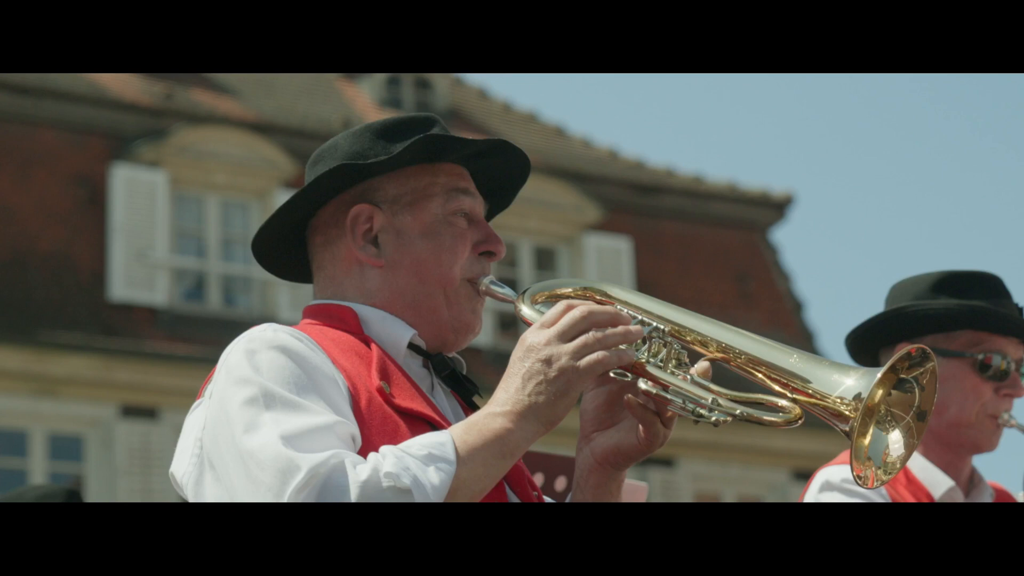
{"action": "key", "text": "ctrl+f"}
{"action": "key", "text": "ctrl+f"}
{"action": "key", "text": "ctrl+f"}
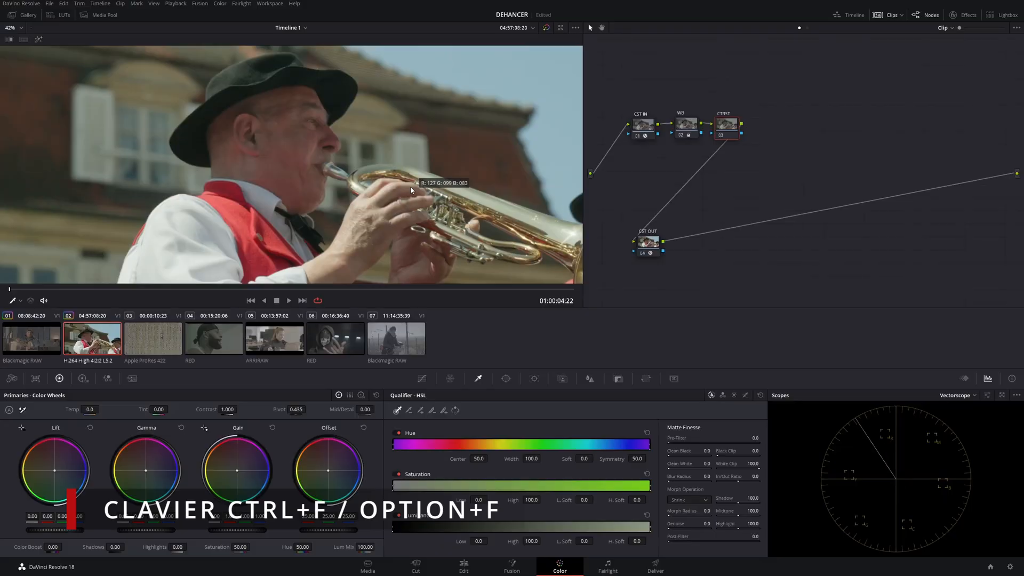
{"action": "key", "text": "ctrl+f"}
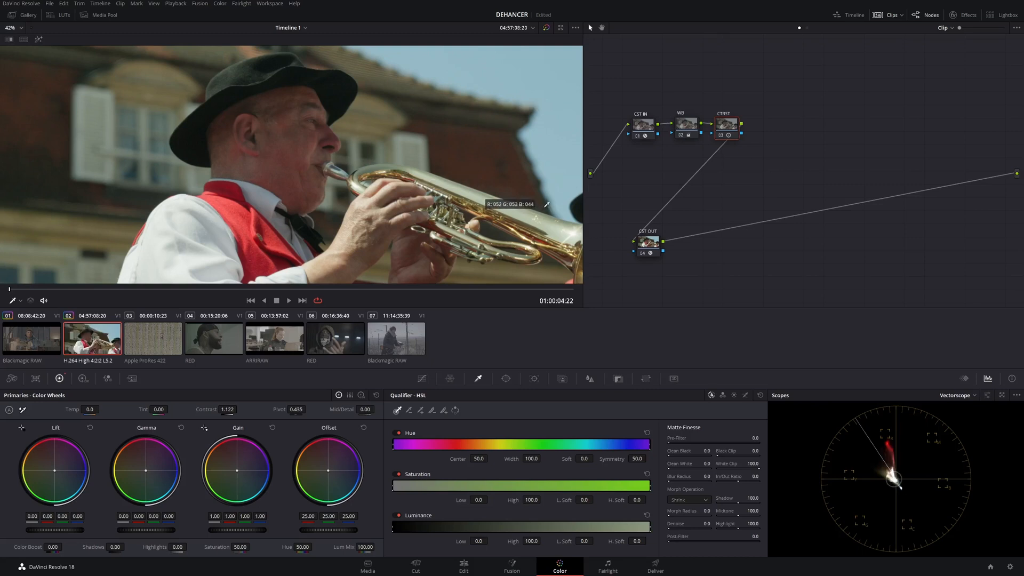
{"action": "left_click_drag", "start_coordinate": [731, 130], "coordinate": [736, 132]}
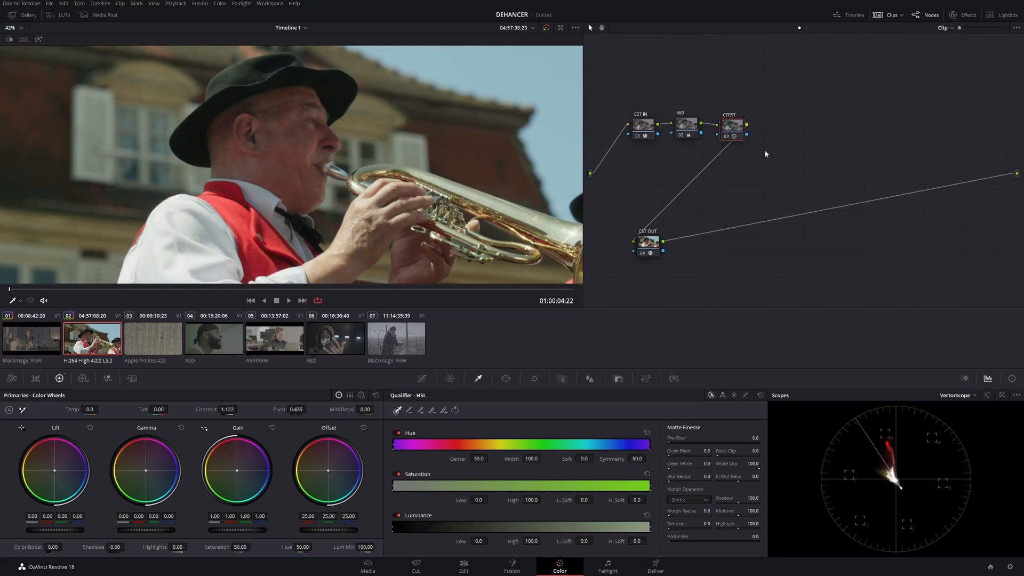
Toggle the CTRST node off and on to compare the image with and without added contrast, and shift CST IN slightly away from WB
{"action": "key", "text": "ctrl+d"}
{"action": "key", "text": "ctrl+d"}
{"action": "key", "text": "ctrl+d"}
{"action": "key", "text": "ctrl+d"}
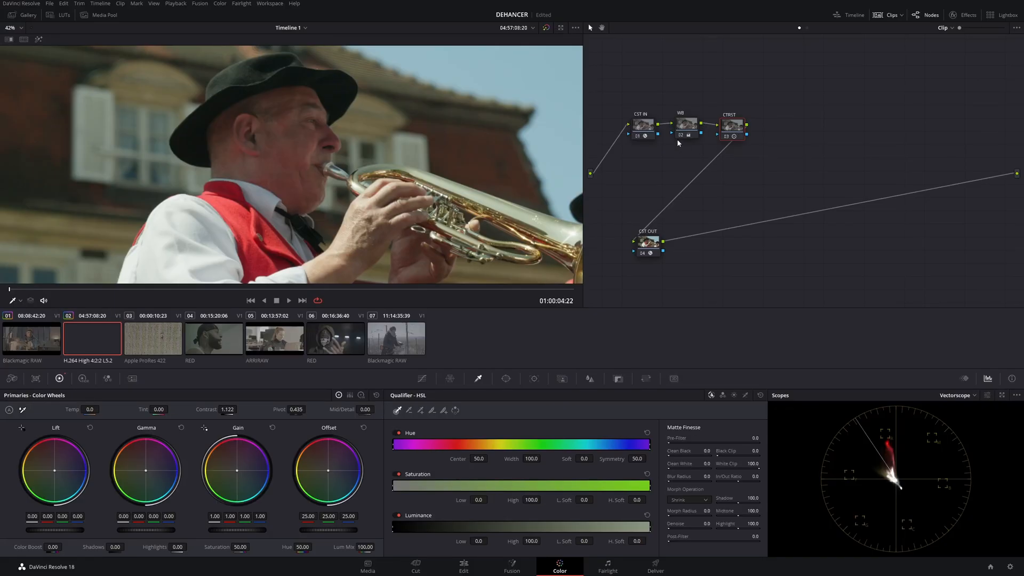
{"action": "left_click_drag", "start_coordinate": [644, 126], "coordinate": [639, 125]}
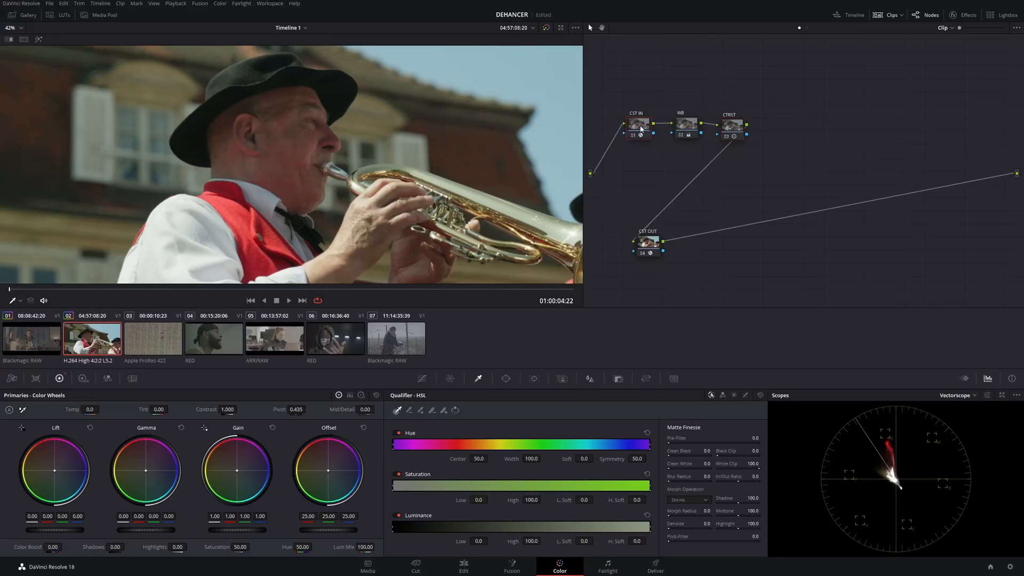
Compare the image before and after by bypassing all grades and by toggling the WB and CTRST nodes together
{"action": "left_click", "coordinate": [724, 127]}
{"action": "key", "text": "shift+d"}
{"action": "key", "text": "shift+d"}
{"action": "left_click_drag", "start_coordinate": [768, 100], "coordinate": [673, 144]}
{"action": "key", "text": "ctrl+d"}
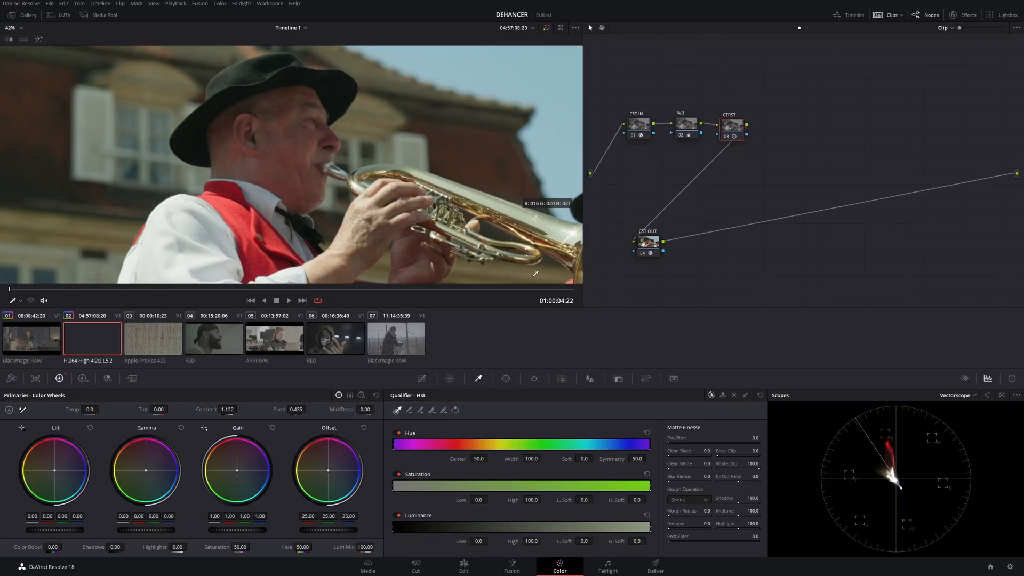
{"action": "left_click_drag", "start_coordinate": [729, 134], "coordinate": [726, 130]}
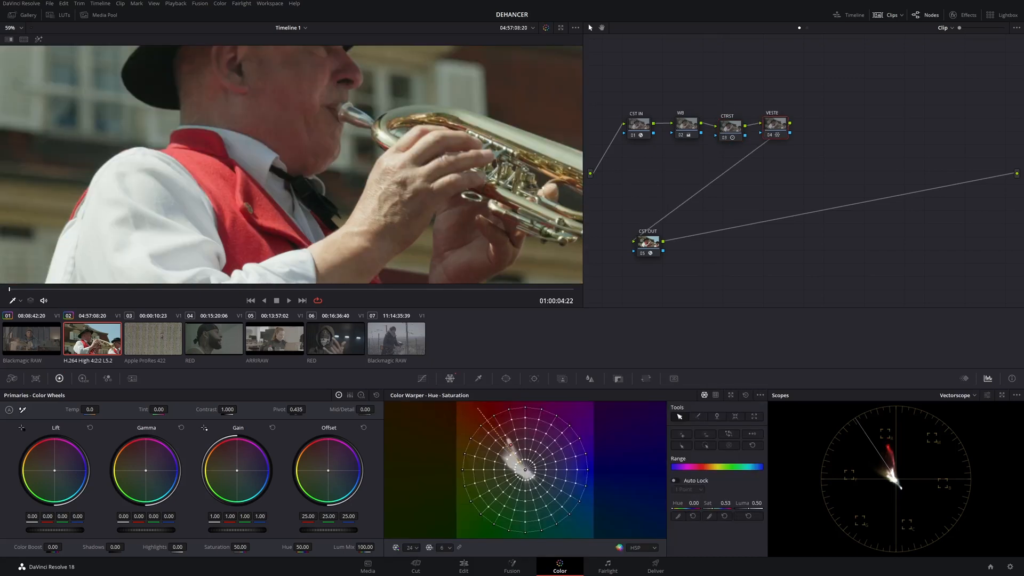
Open RED clip 06 and set up two serial nodes labelled CST IN and CST OUT
{"action": "left_click", "coordinate": [344, 349]}
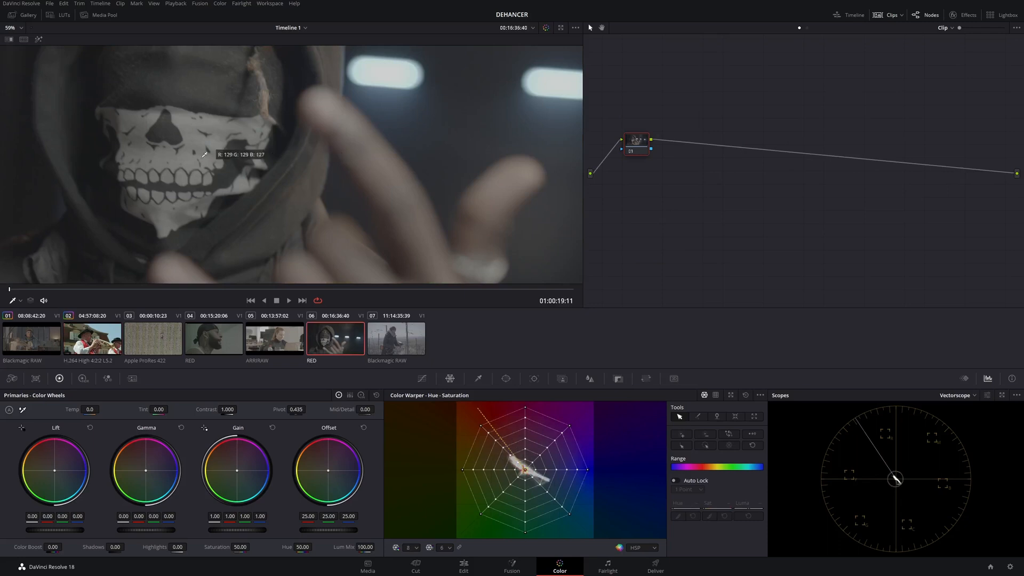
{"action": "scroll", "coordinate": [321, 160], "scroll_direction": "down", "scroll_amount": 3}
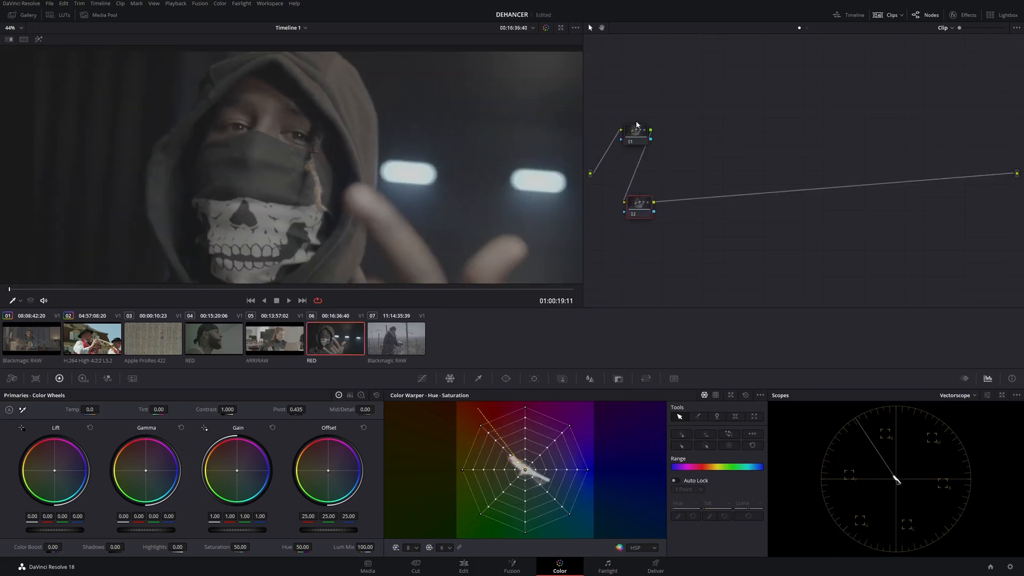
{"action": "right_click", "coordinate": [639, 131]}
{"action": "left_click", "coordinate": [661, 147]}
{"action": "right_click", "coordinate": [644, 203]}
{"action": "left_click", "coordinate": [677, 201]}
{"action": "left_click_drag", "start_coordinate": [641, 203], "coordinate": [638, 206]}
{"action": "left_click", "coordinate": [636, 132]}
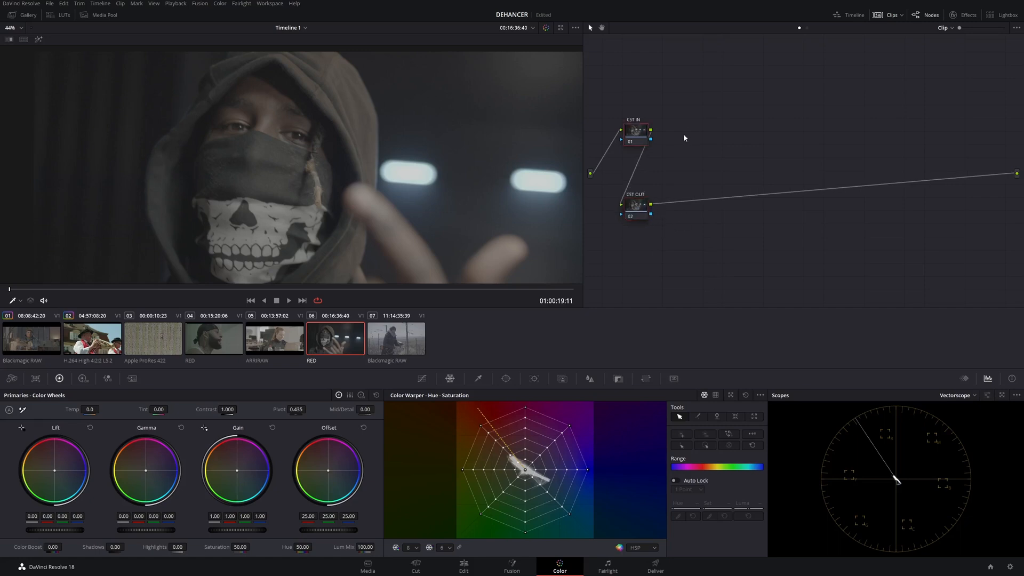
Apply the Color Space Transform effect to both the CST IN and CST OUT nodes
{"action": "left_click", "coordinate": [995, 17]}
{"action": "left_click", "coordinate": [995, 17]}
{"action": "left_click", "coordinate": [963, 15]}
{"action": "left_click_drag", "start_coordinate": [915, 225], "coordinate": [603, 132]}
{"action": "left_click", "coordinate": [880, 28]}
{"action": "left_click_drag", "start_coordinate": [919, 227], "coordinate": [605, 135]}
Set the CST IN transform's input color space to REDWideGamutRGB and input gamma to RED Log3G10
{"action": "left_click", "coordinate": [934, 64]}
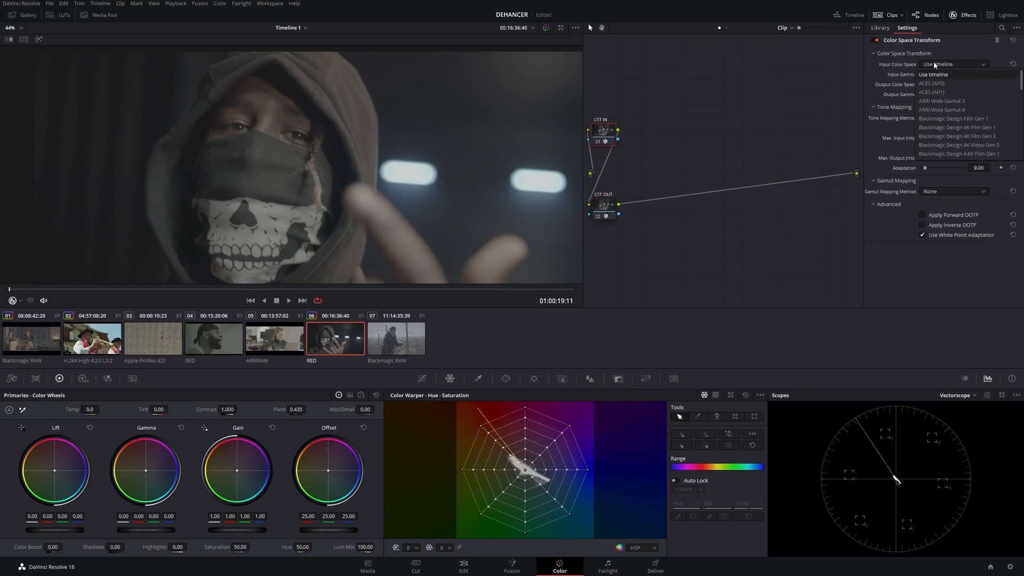
{"action": "scroll", "coordinate": [952, 120], "scroll_direction": "down", "scroll_amount": 5}
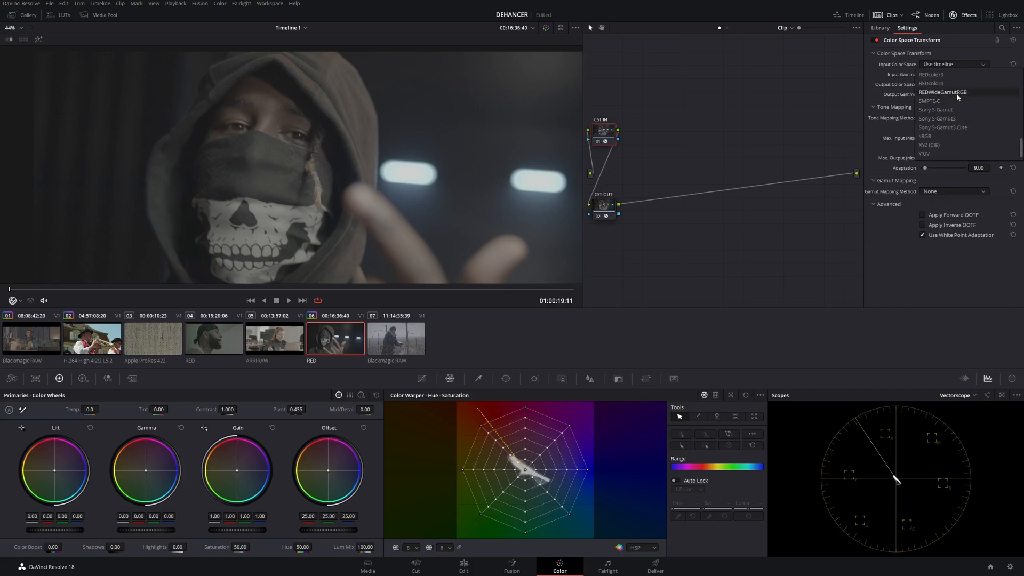
{"action": "left_click", "coordinate": [958, 94]}
{"action": "left_click", "coordinate": [954, 74]}
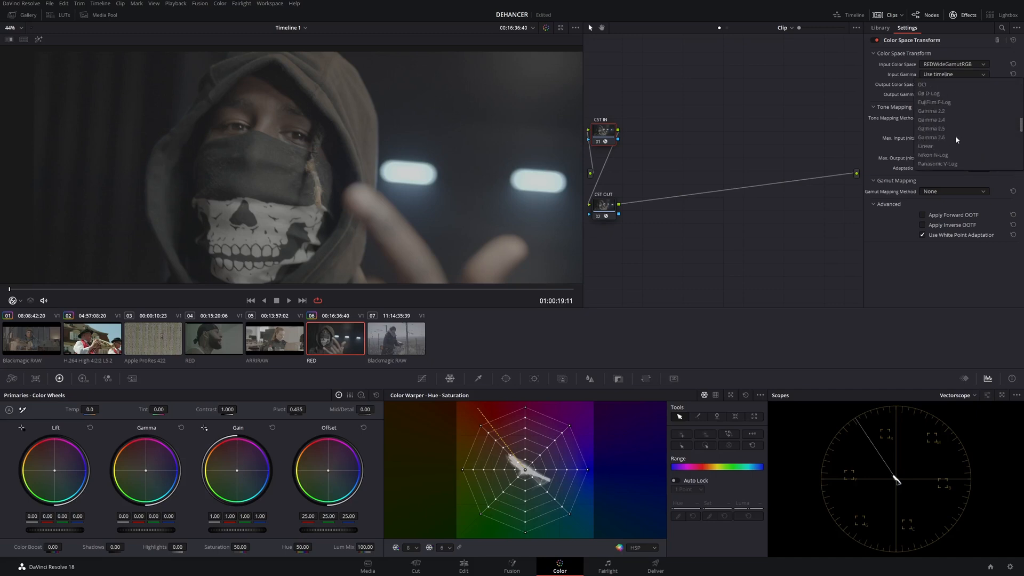
{"action": "scroll", "coordinate": [960, 135], "scroll_direction": "down", "scroll_amount": 3}
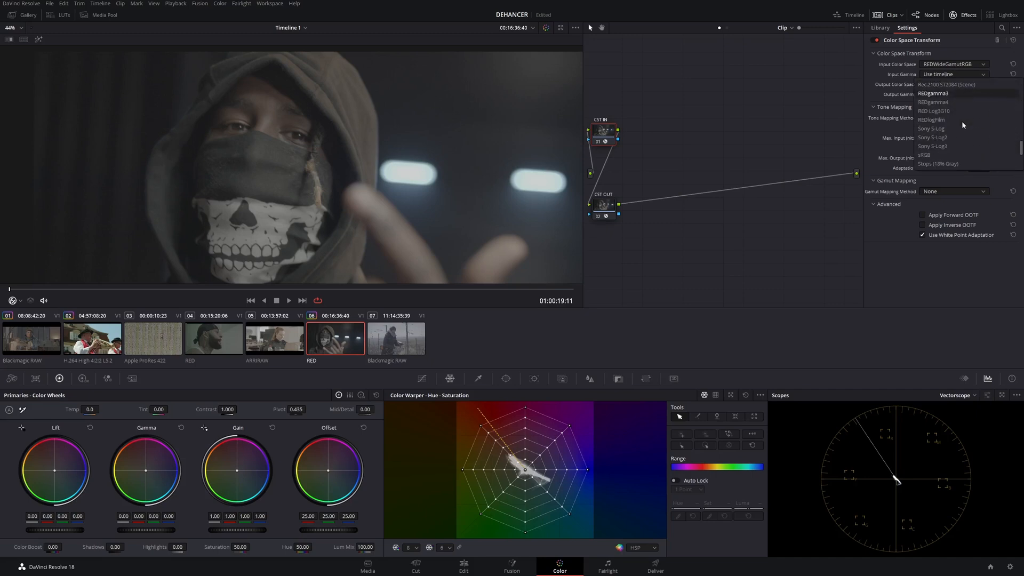
{"action": "left_click", "coordinate": [963, 113]}
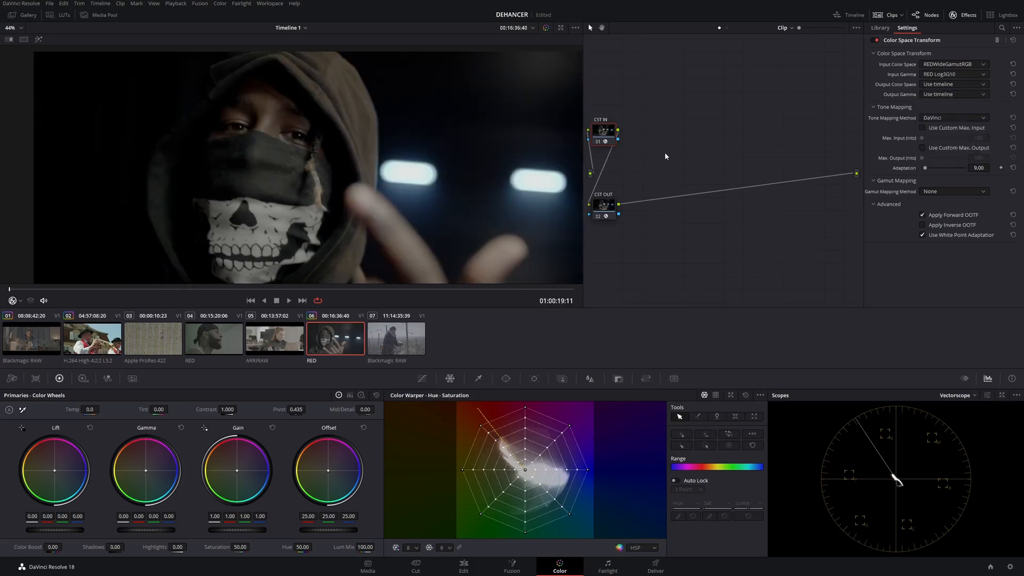
Set the CST IN transform's output color space to DaVinci Wide Gamut and output gamma to DaVinci Intermediate
{"action": "left_click", "coordinate": [946, 88]}
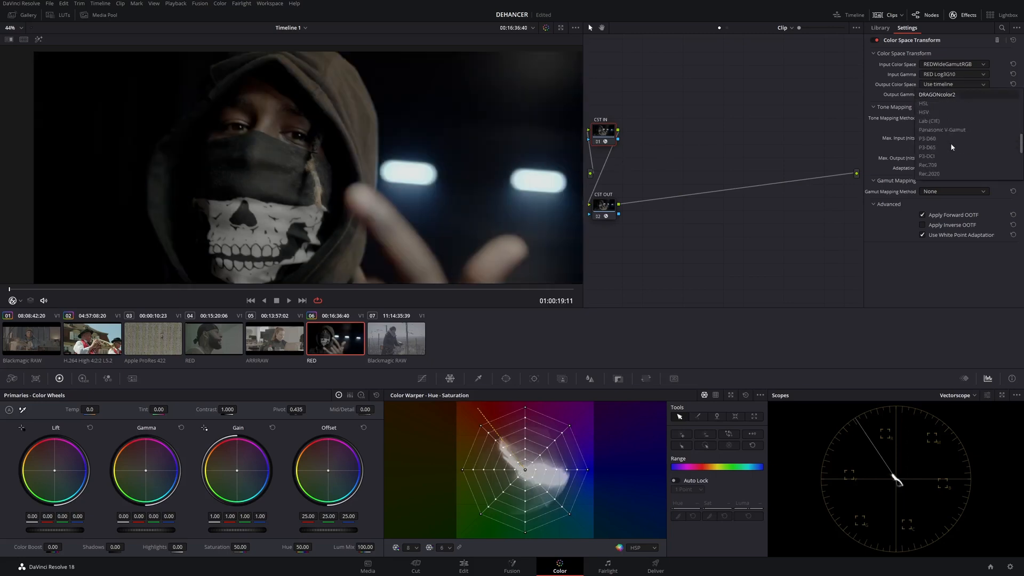
{"action": "left_click", "coordinate": [953, 107]}
{"action": "left_click", "coordinate": [953, 95]}
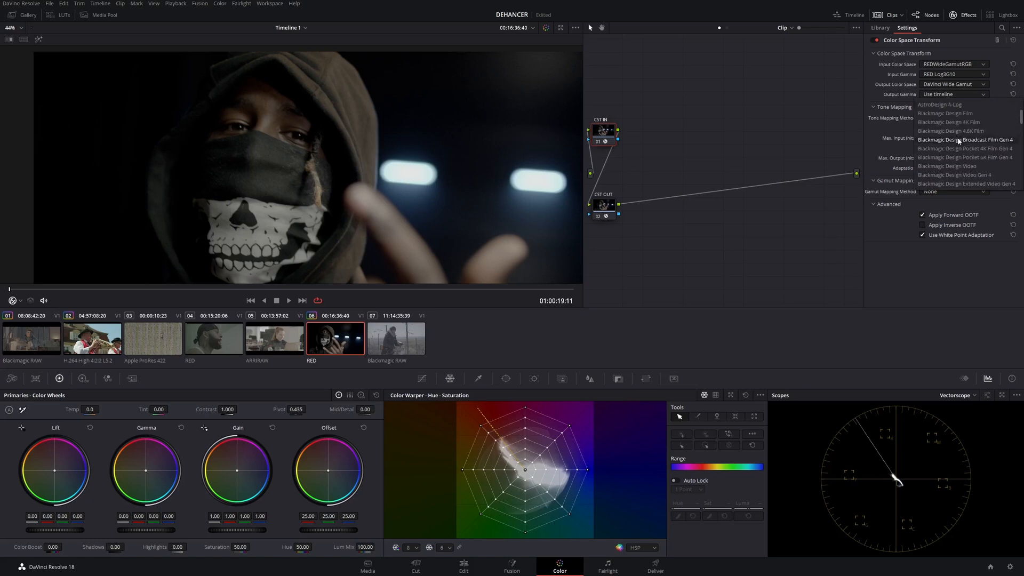
{"action": "left_click", "coordinate": [967, 150]}
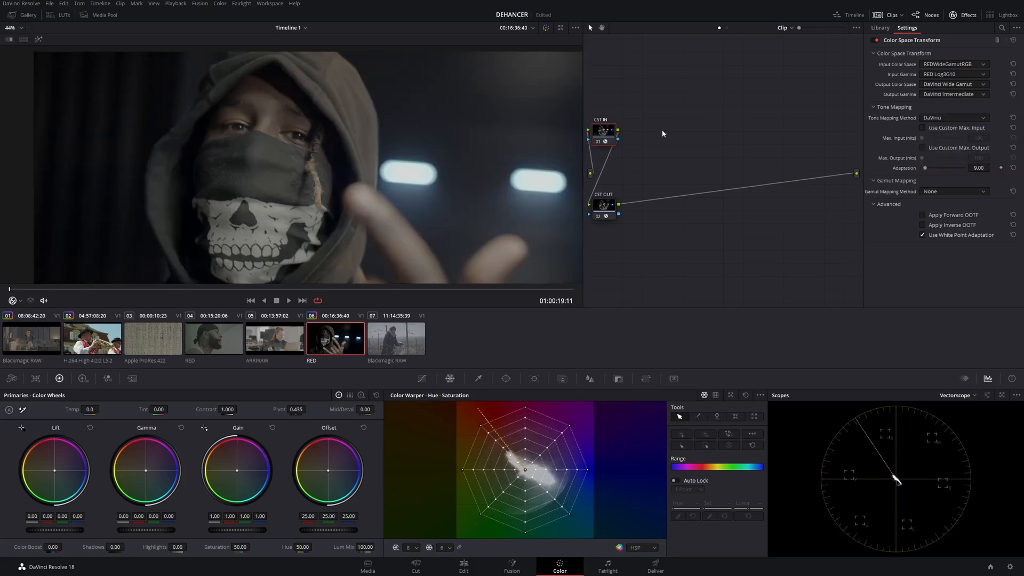
Set the CST OUT transform's input color space to DaVinci Wide Gamut and input gamma to DaVinci Intermediate
{"action": "left_click", "coordinate": [611, 209]}
{"action": "left_click", "coordinate": [953, 64]}
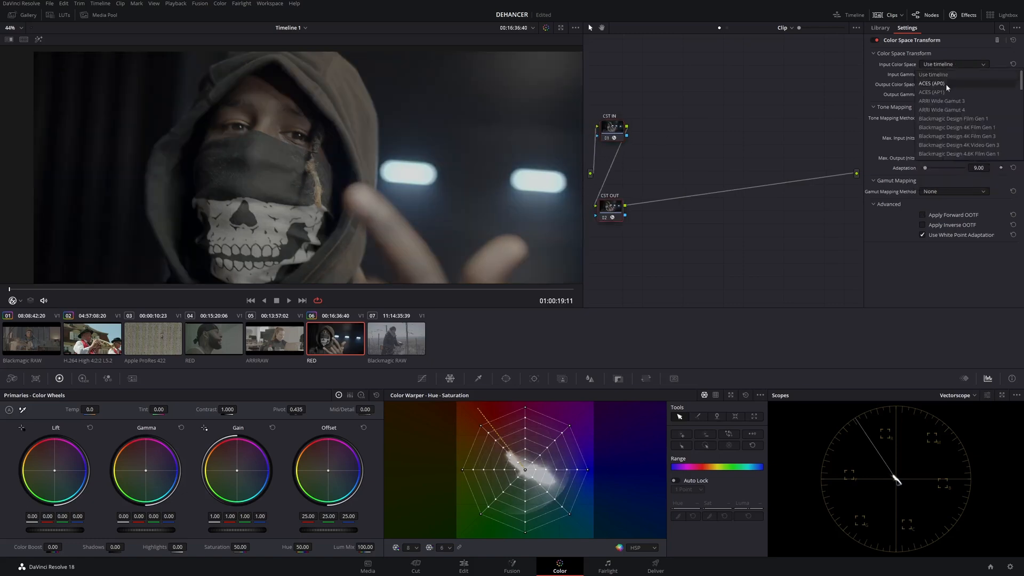
{"action": "left_click", "coordinate": [952, 119]}
{"action": "left_click", "coordinate": [953, 75]}
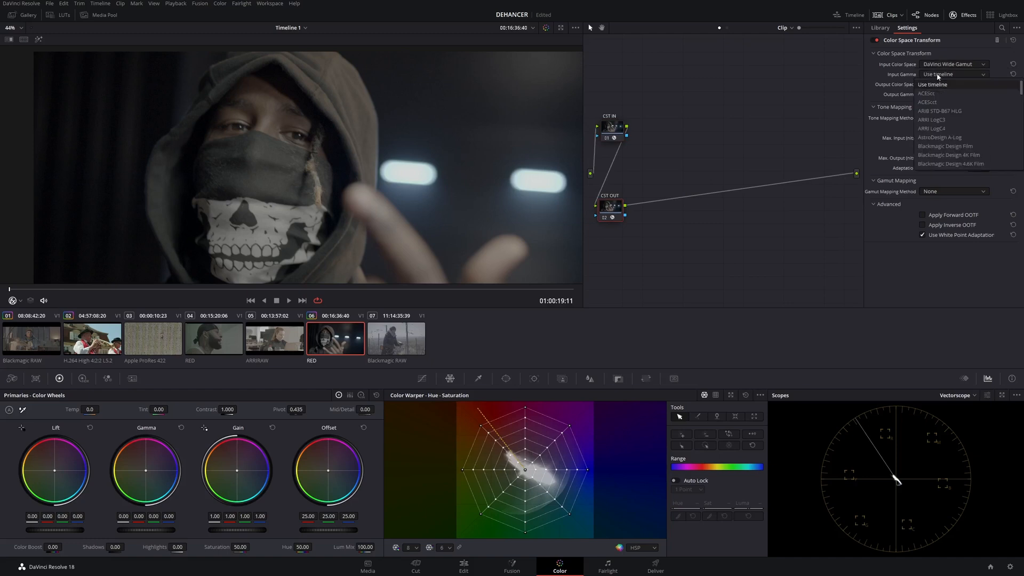
{"action": "left_click", "coordinate": [944, 155]}
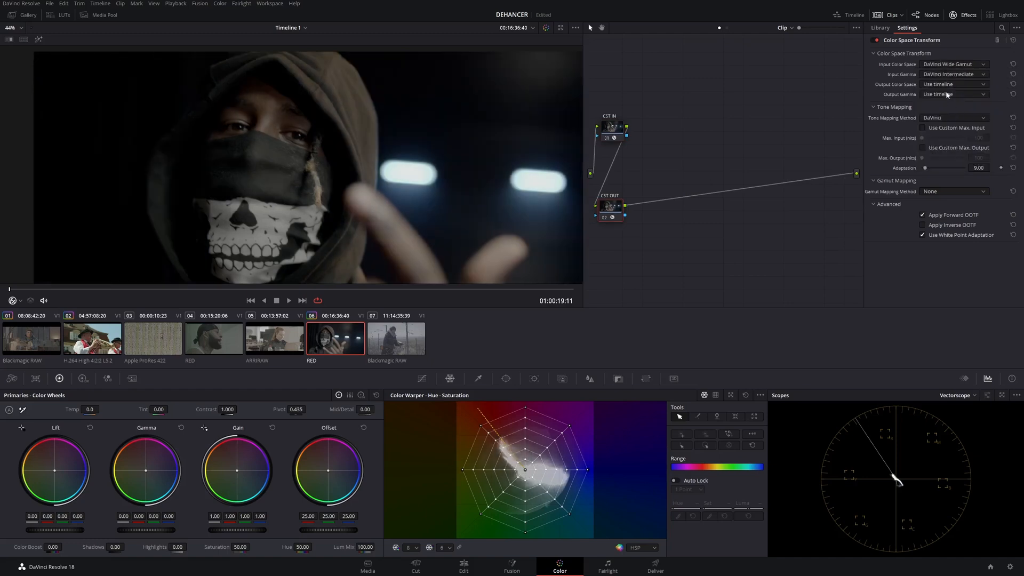
Set the CST OUT transform's output color space to Rec.709 and output gamma to Gamma 2.4
{"action": "left_click", "coordinate": [949, 84]}
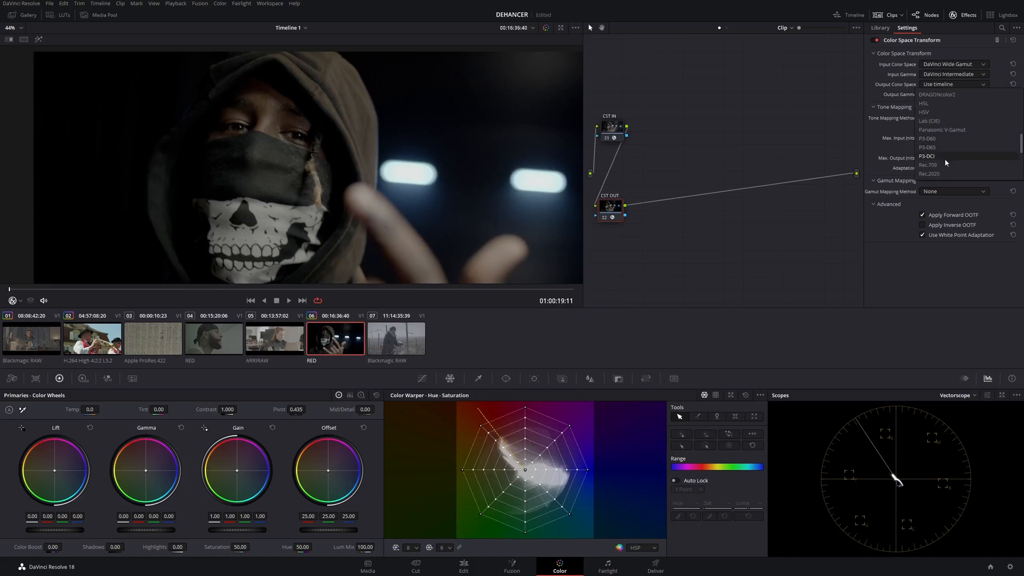
{"action": "left_click", "coordinate": [945, 158]}
{"action": "left_click", "coordinate": [947, 94]}
{"action": "scroll", "coordinate": [949, 133], "scroll_direction": "down", "scroll_amount": 5}
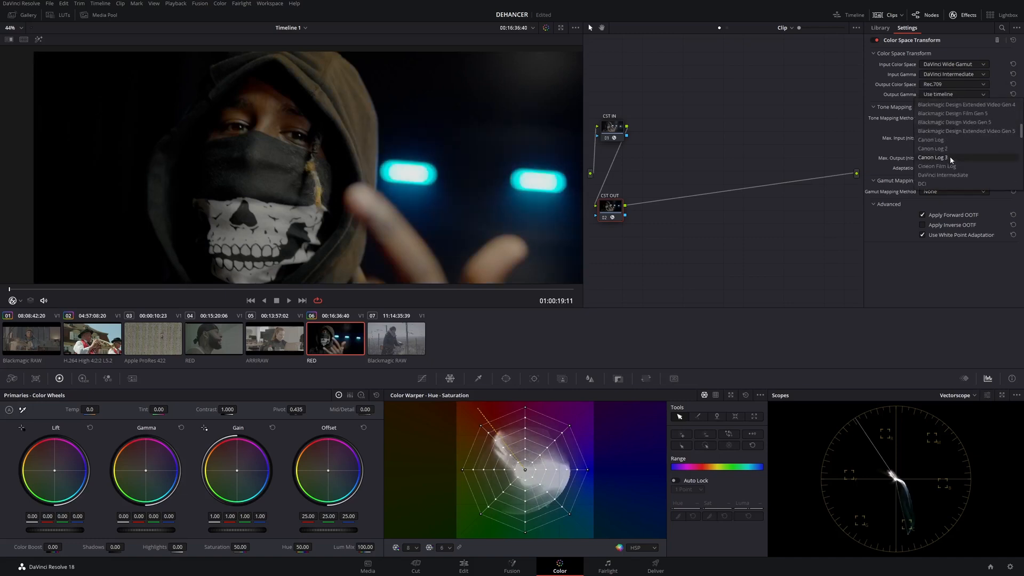
{"action": "left_click", "coordinate": [939, 140]}
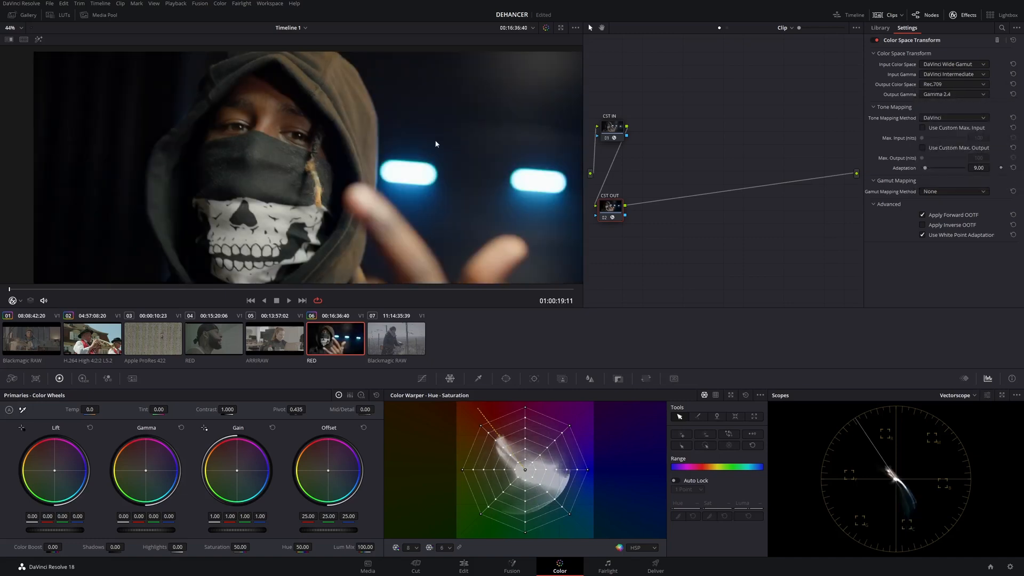
Reposition the CST IN and CST OUT nodes and hide the effects settings to give the node graph more room
{"action": "scroll", "coordinate": [393, 160], "scroll_direction": "up", "scroll_amount": 2}
{"action": "left_click_drag", "start_coordinate": [606, 208], "coordinate": [617, 206]}
{"action": "left_click_drag", "start_coordinate": [616, 131], "coordinate": [622, 133]}
{"action": "left_click", "coordinate": [962, 16]}
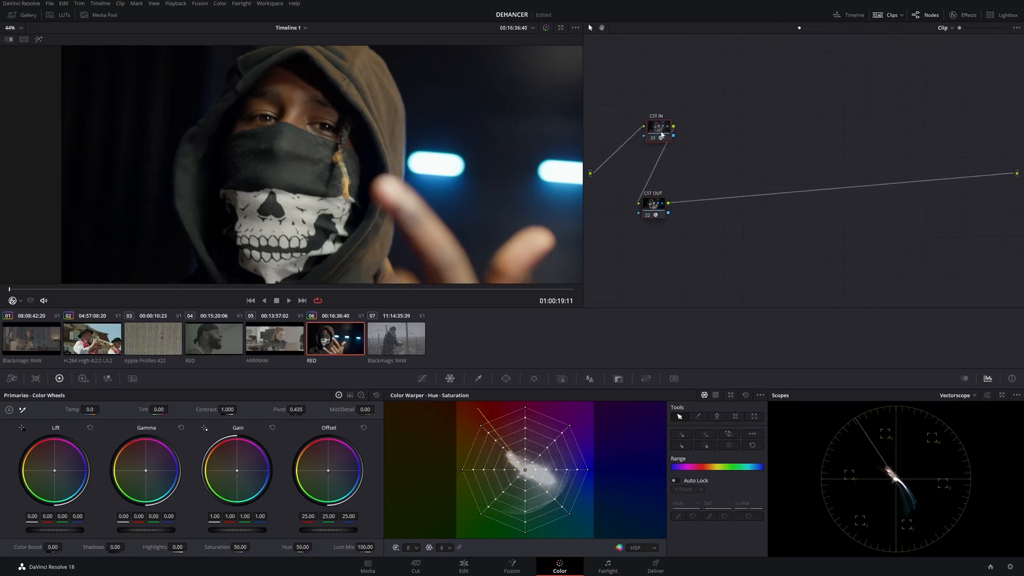
Add a serial node between CST IN and CST OUT and label it WB
{"action": "key", "text": "alt+s"}
{"action": "right_click", "coordinate": [697, 133]}
{"action": "left_click", "coordinate": [721, 151]}
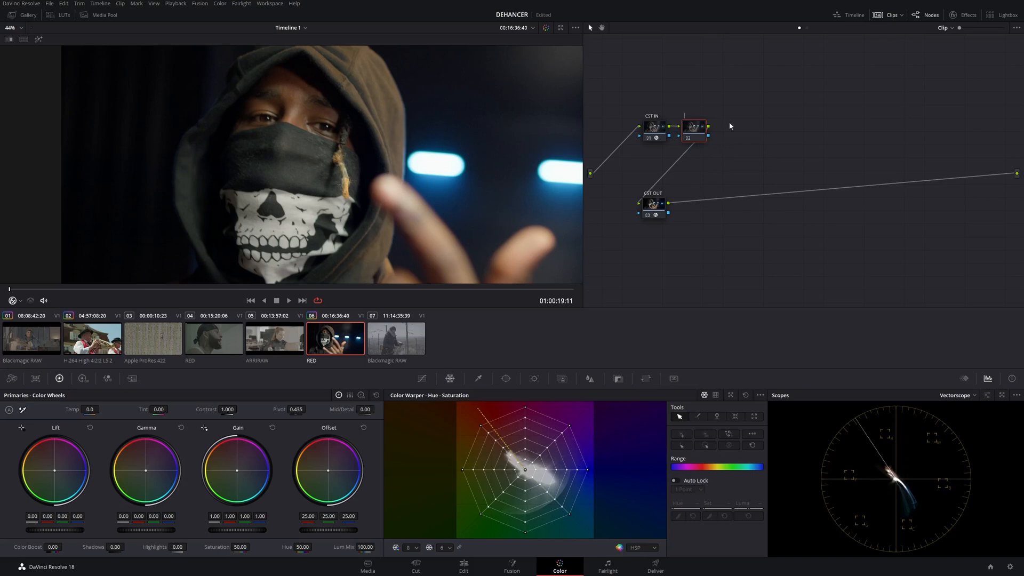
{"action": "type", "text": "WB"}
Qualify the face's skin on the WB node, highlight the selection in the viewer and lower the luminance range's low limit to 52.8
{"action": "left_click_drag", "start_coordinate": [293, 153], "coordinate": [294, 164]}
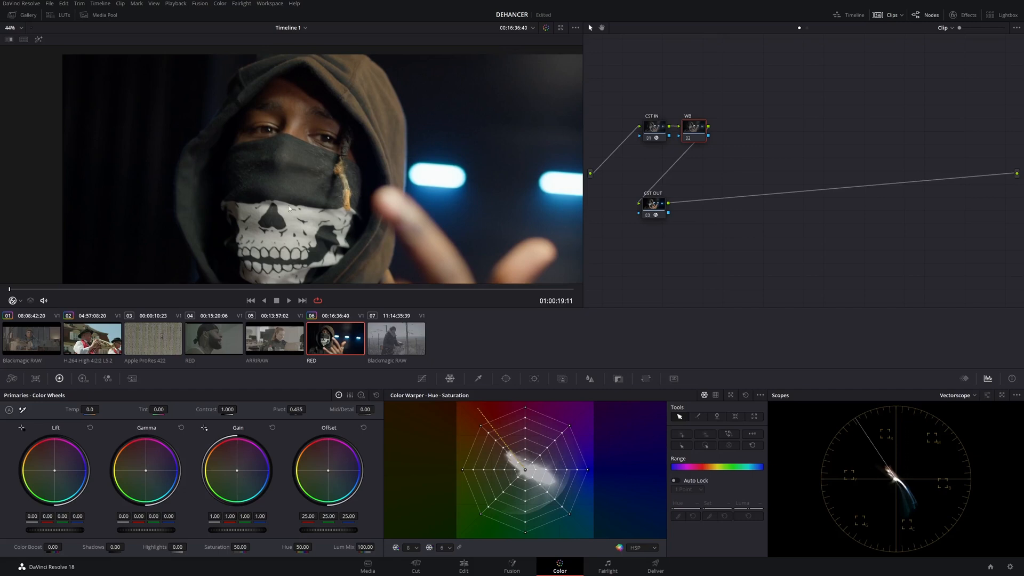
{"action": "left_click", "coordinate": [478, 378]}
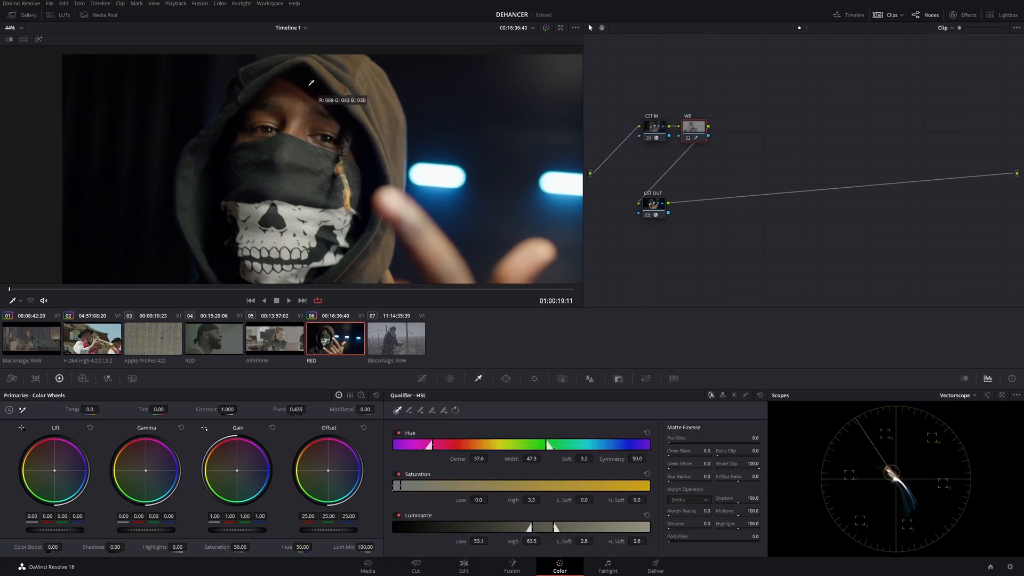
{"action": "left_click", "coordinate": [38, 39]}
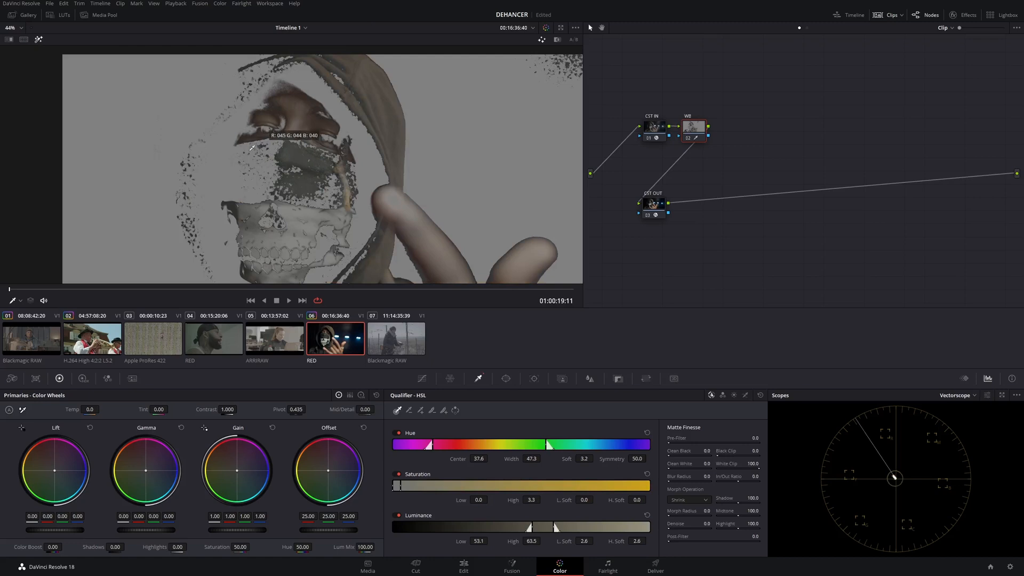
{"action": "left_click_drag", "start_coordinate": [478, 541], "coordinate": [476, 541]}
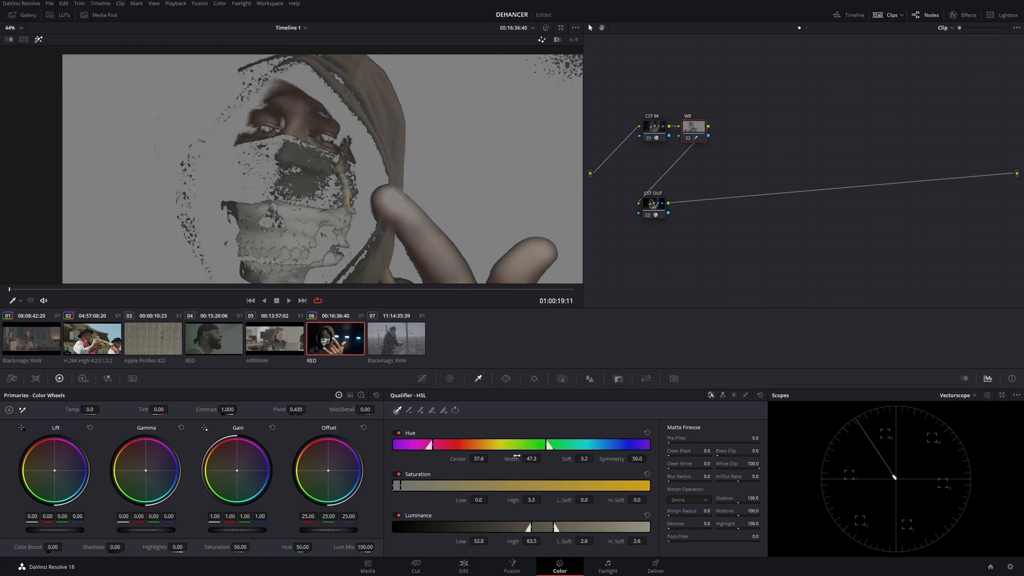
Draw a closed curve window around the forehead and eyes to limit the qualification to the exposed facial skin
{"action": "left_click", "coordinate": [506, 379]}
{"action": "left_click", "coordinate": [512, 410]}
{"action": "left_click", "coordinate": [289, 95]}
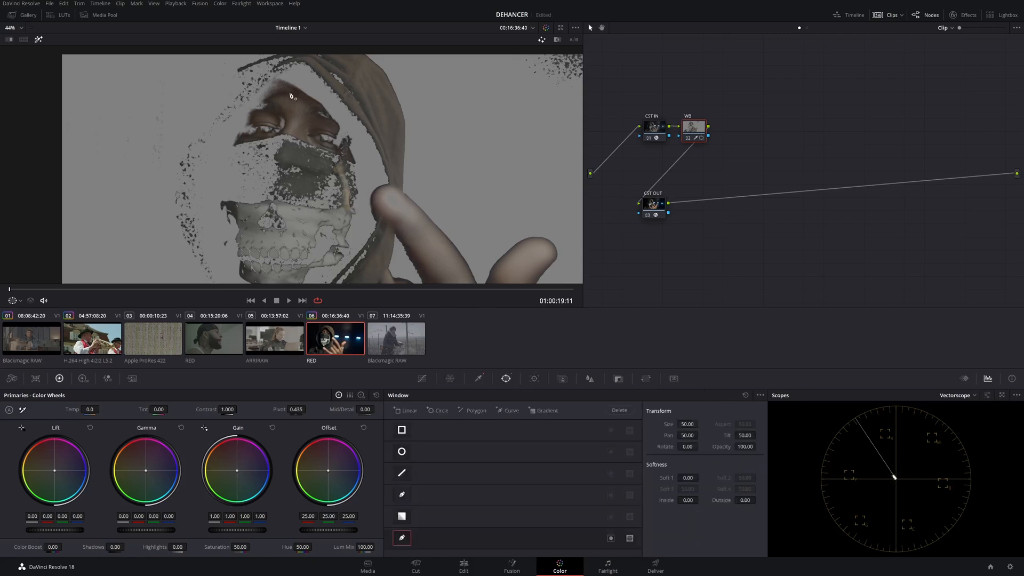
{"action": "left_click", "coordinate": [251, 117]}
{"action": "left_click", "coordinate": [242, 139]}
{"action": "left_click", "coordinate": [290, 134]}
{"action": "left_click", "coordinate": [326, 151]}
{"action": "left_click", "coordinate": [313, 105]}
{"action": "left_click", "coordinate": [289, 95]}
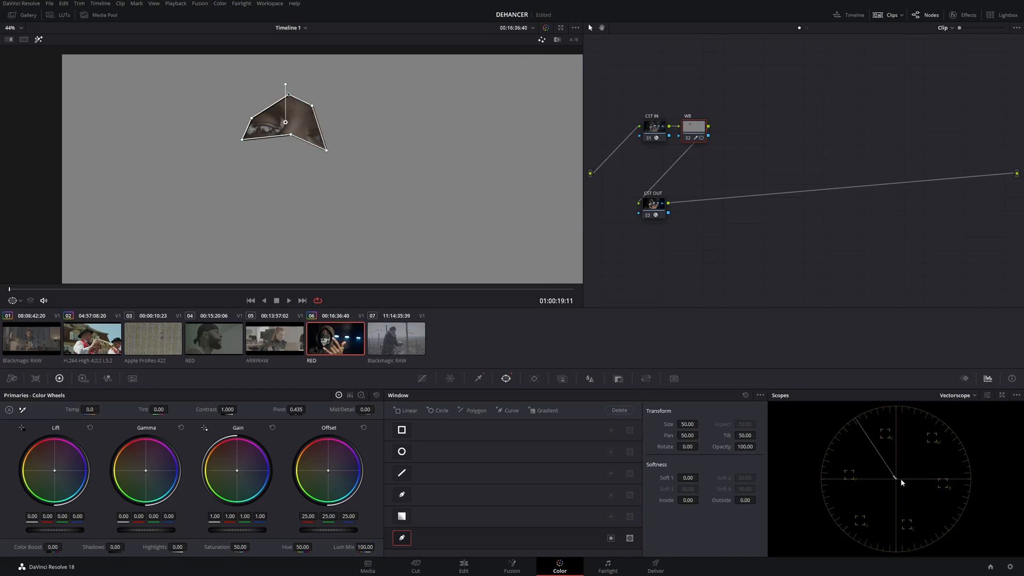
Add a serial node after WB, and with WB selected turn on the vectorscope's 2x zoom
{"action": "key", "text": "alt+s"}
{"action": "left_click", "coordinate": [699, 134]}
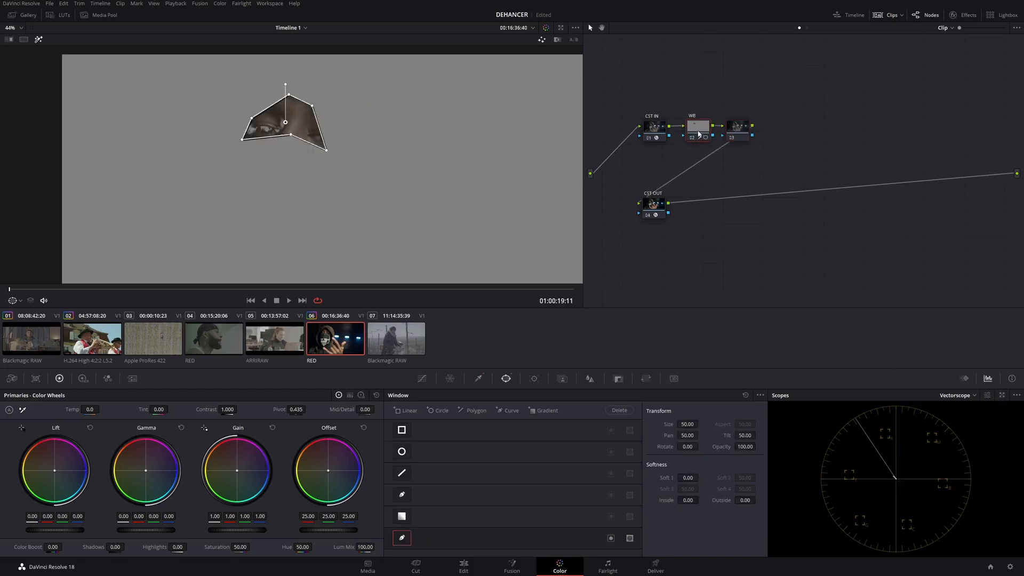
{"action": "left_click", "coordinate": [988, 395]}
{"action": "left_click", "coordinate": [949, 510]}
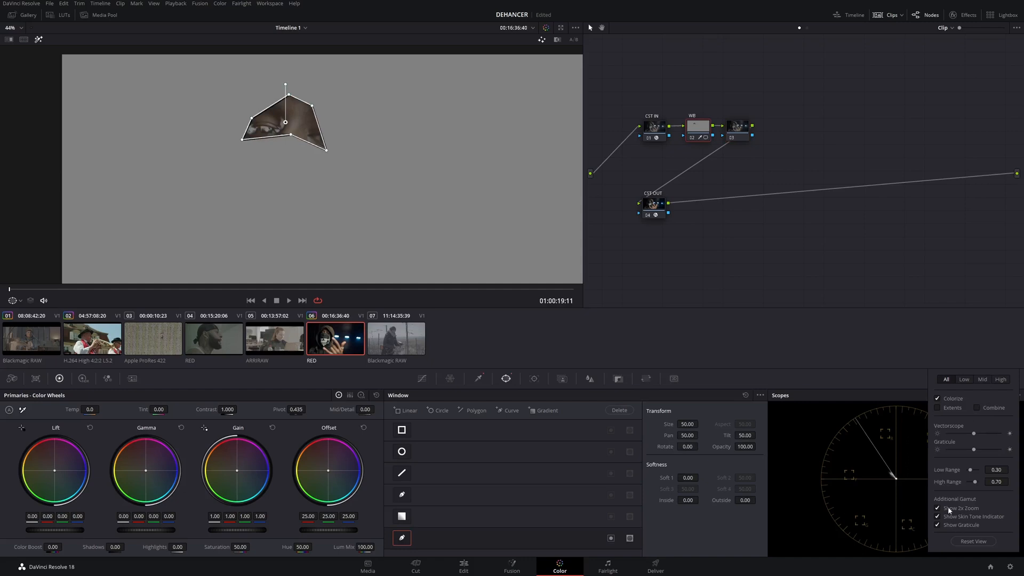
{"action": "left_click", "coordinate": [703, 150]}
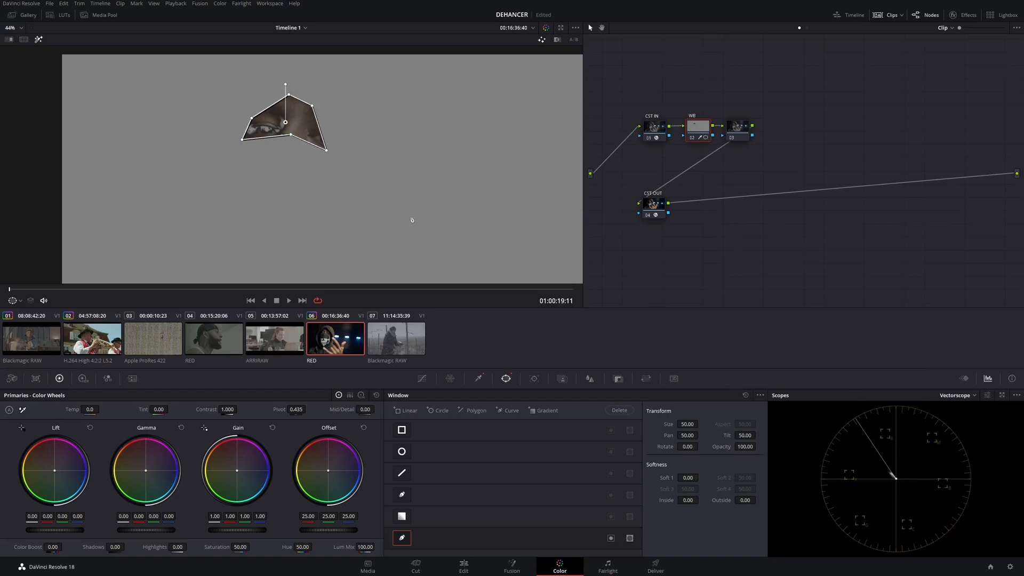
Using an enlarged floating scopes window for reference, set WB's gain to 0.98 green and 1.01 blue to align the skin with the skin tone line
{"action": "right_click", "coordinate": [376, 174]}
{"action": "left_click", "coordinate": [434, 254]}
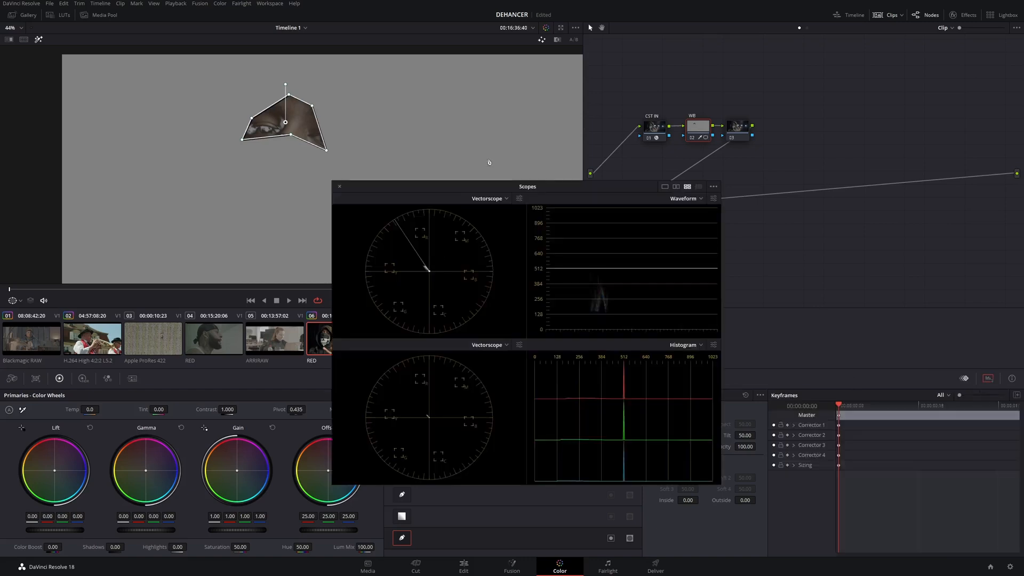
{"action": "left_click_drag", "start_coordinate": [480, 191], "coordinate": [577, 178]}
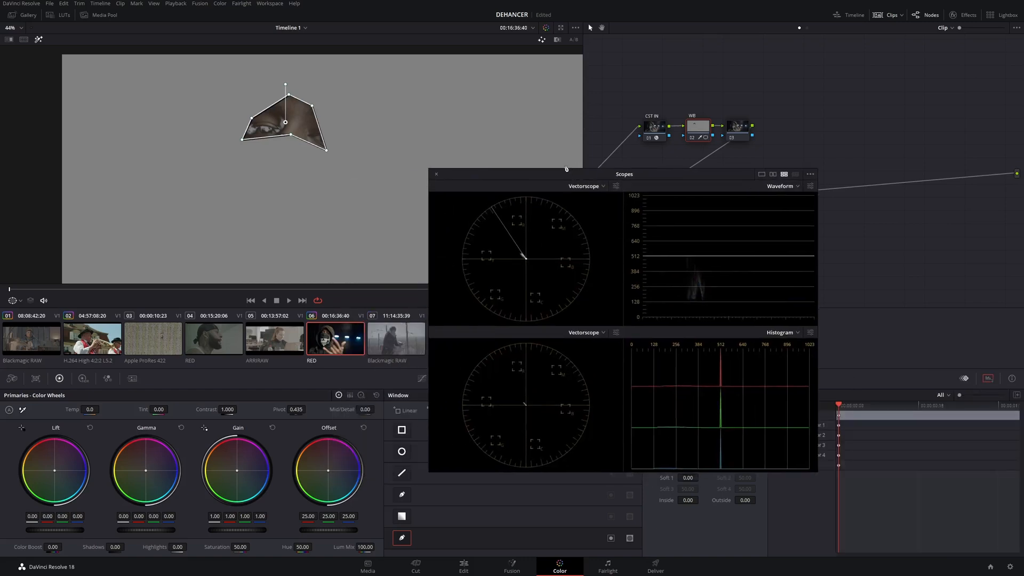
{"action": "left_click_drag", "start_coordinate": [821, 473], "coordinate": [992, 575]}
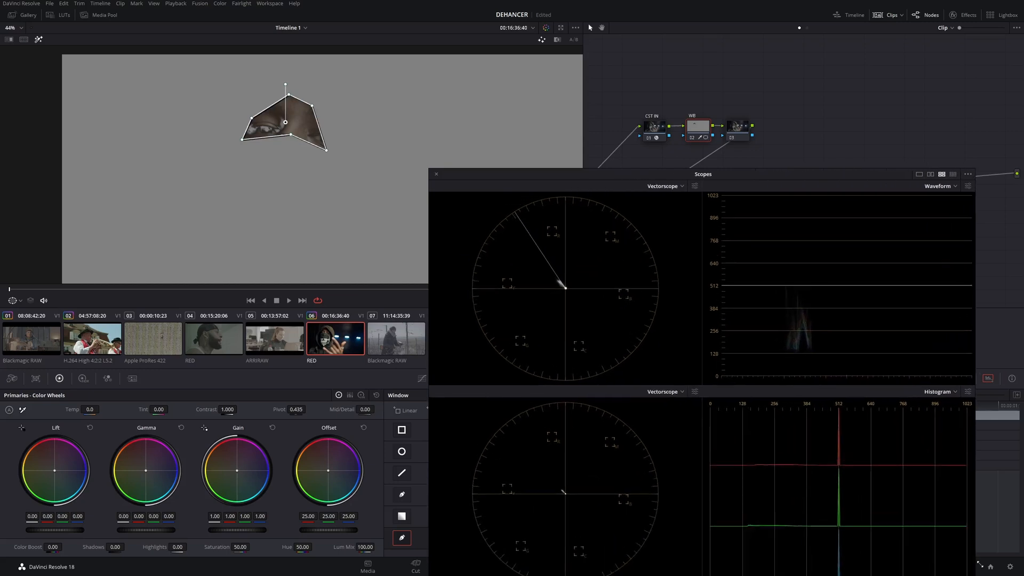
{"action": "left_click_drag", "start_coordinate": [625, 180], "coordinate": [590, 95]}
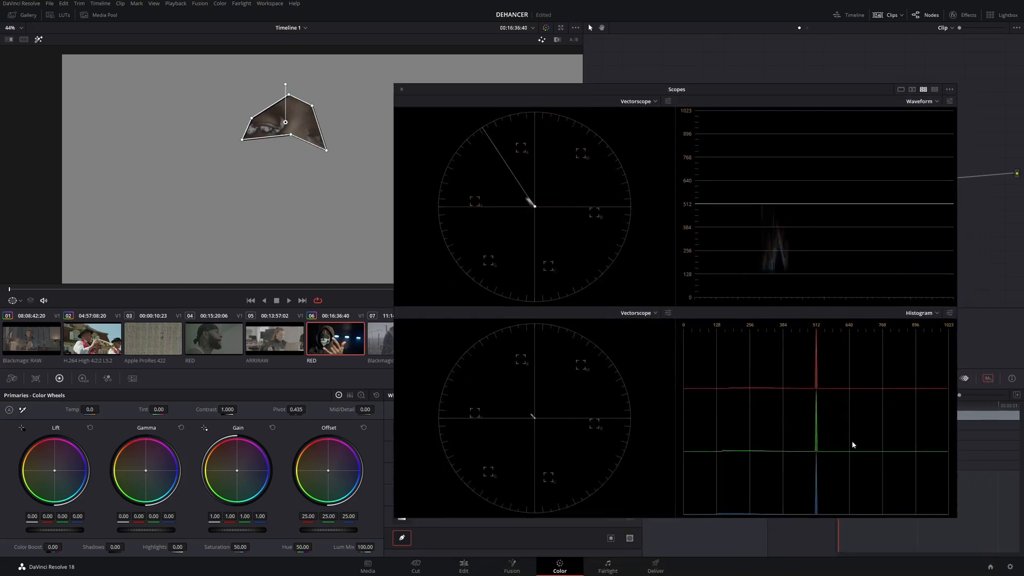
{"action": "left_click_drag", "start_coordinate": [955, 518], "coordinate": [1002, 539]}
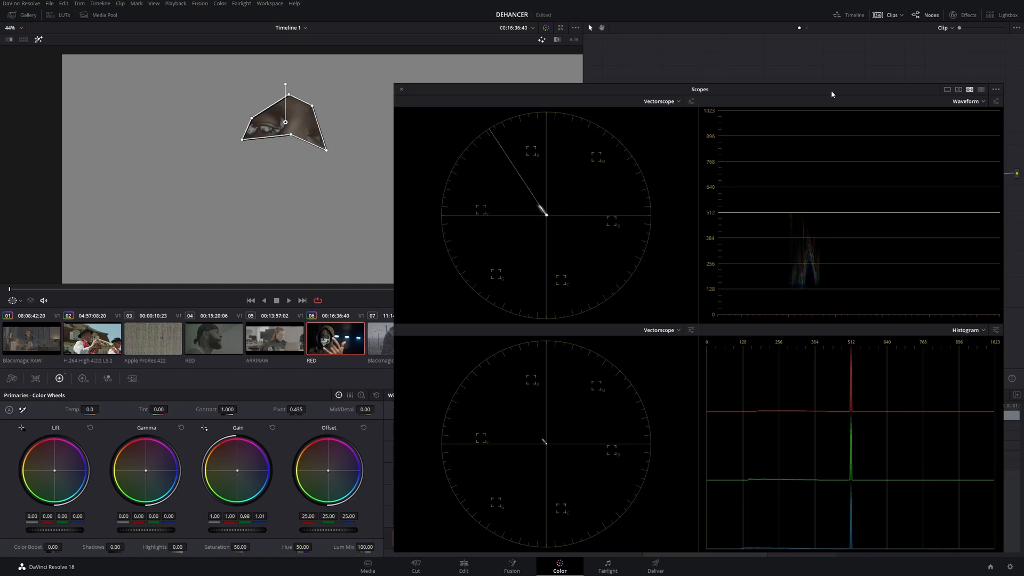
{"action": "left_click", "coordinate": [401, 89]}
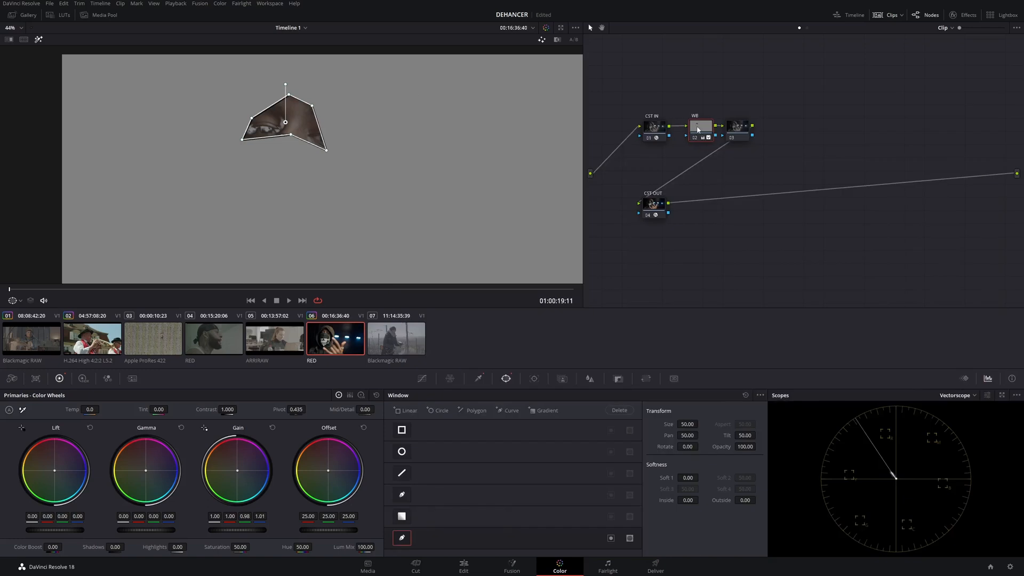
Delete the curve window and reset the skin qualifier on the WB node
{"action": "left_click", "coordinate": [608, 411]}
{"action": "left_click", "coordinate": [480, 379]}
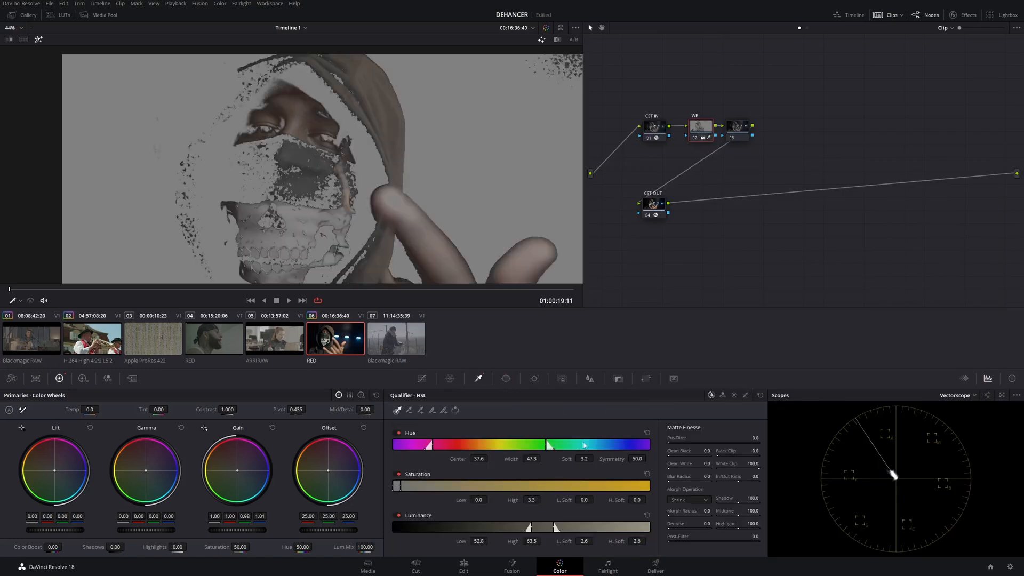
{"action": "left_click", "coordinate": [761, 396]}
Delete the unlabeled node after WB and, with the selection highlight turned off, compare the shot with WB disabled and enabled
{"action": "mouse_move", "coordinate": [694, 136]}
{"action": "left_mouse_down"}
{"action": "mouse_move", "coordinate": [747, 132]}
{"action": "mouse_move", "coordinate": [698, 132]}
{"action": "left_mouse_up"}
{"action": "key", "text": "Delete"}
{"action": "left_click", "coordinate": [40, 40]}
{"action": "key", "text": "ctrl+d"}
{"action": "key", "text": "ctrl+d"}
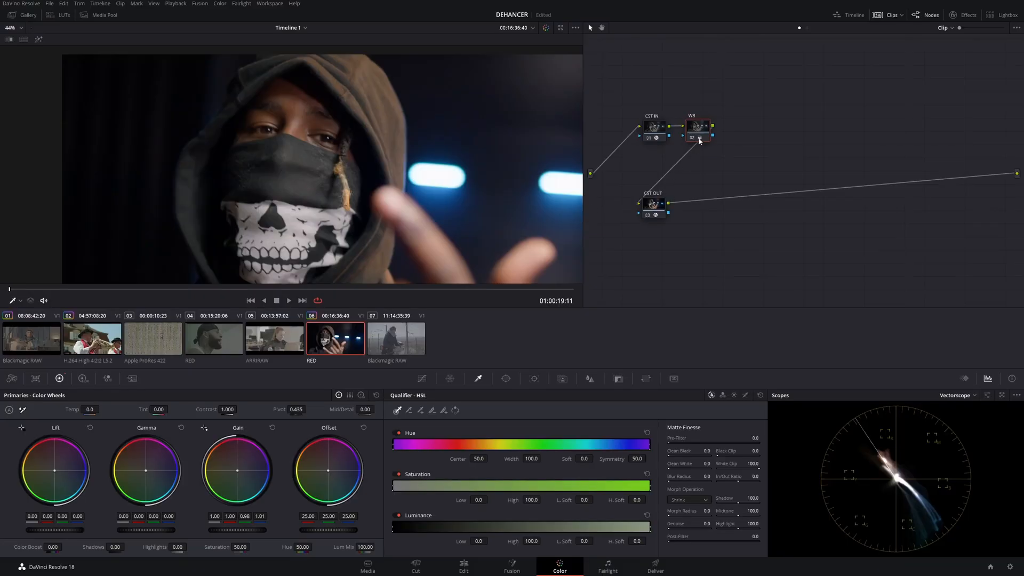
Add a serial node after WB and label it CTRST
{"action": "left_click_drag", "start_coordinate": [699, 141], "coordinate": [704, 129]}
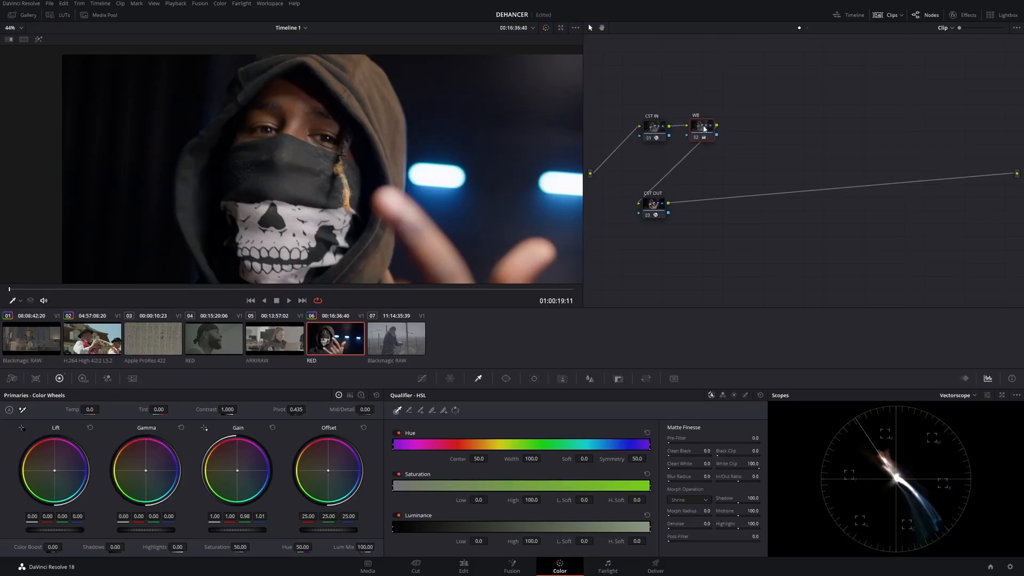
{"action": "key", "text": "alt+s"}
{"action": "right_click", "coordinate": [746, 138]}
{"action": "left_click", "coordinate": [769, 150]}
{"action": "type", "text": "CTRST"}
{"action": "key", "text": "Return"}
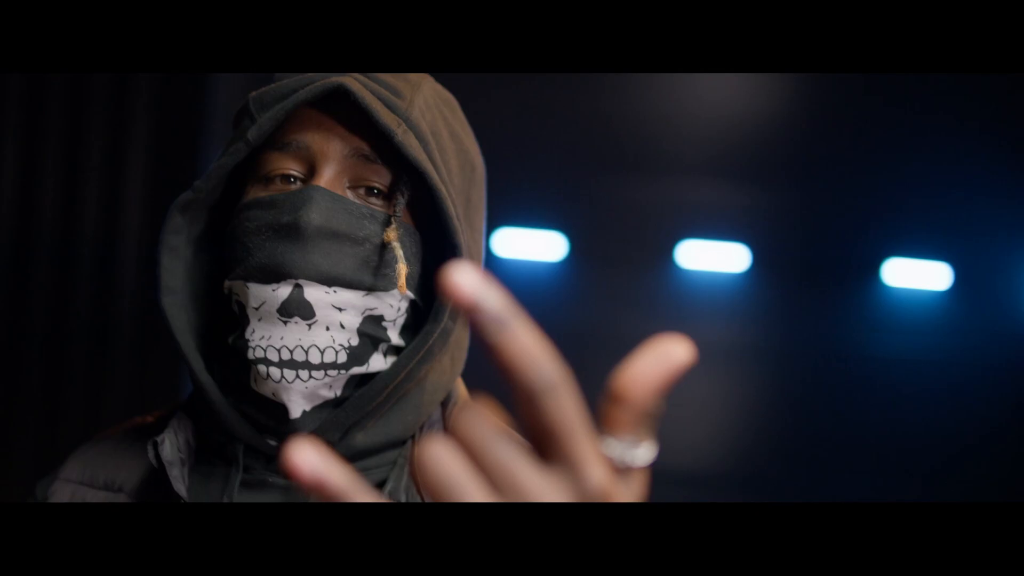
Review the contrast adjustment on the full-screen picture and switch the scope to Waveform
{"action": "mouse_move", "coordinate": [470, 295]}
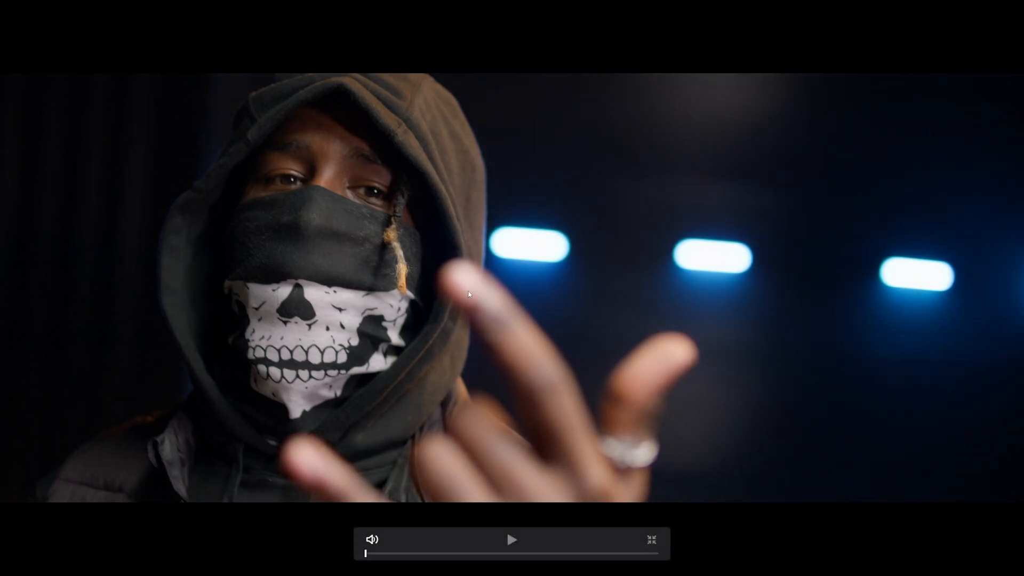
{"action": "key", "text": "Escape"}
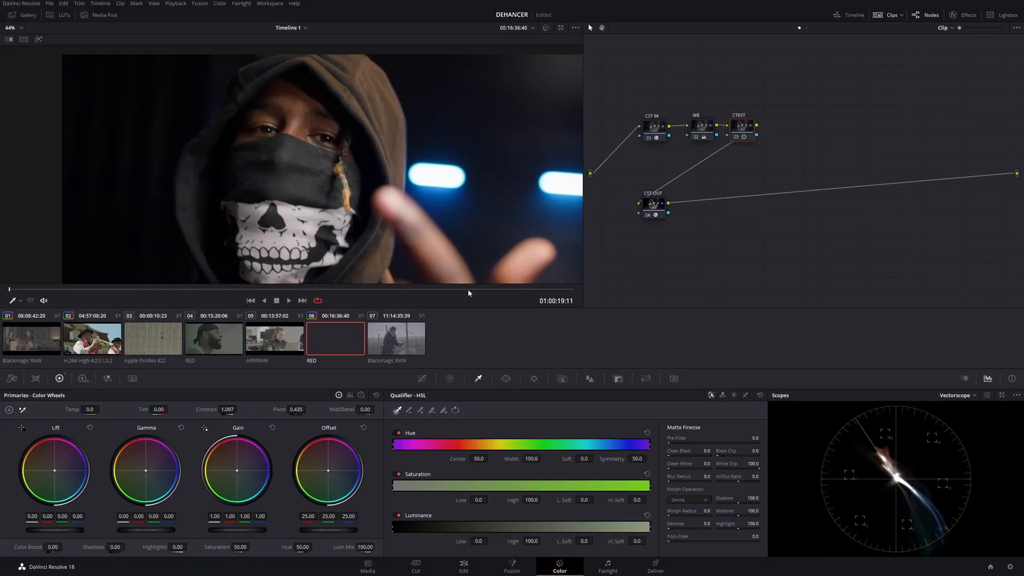
{"action": "left_click", "coordinate": [959, 395]}
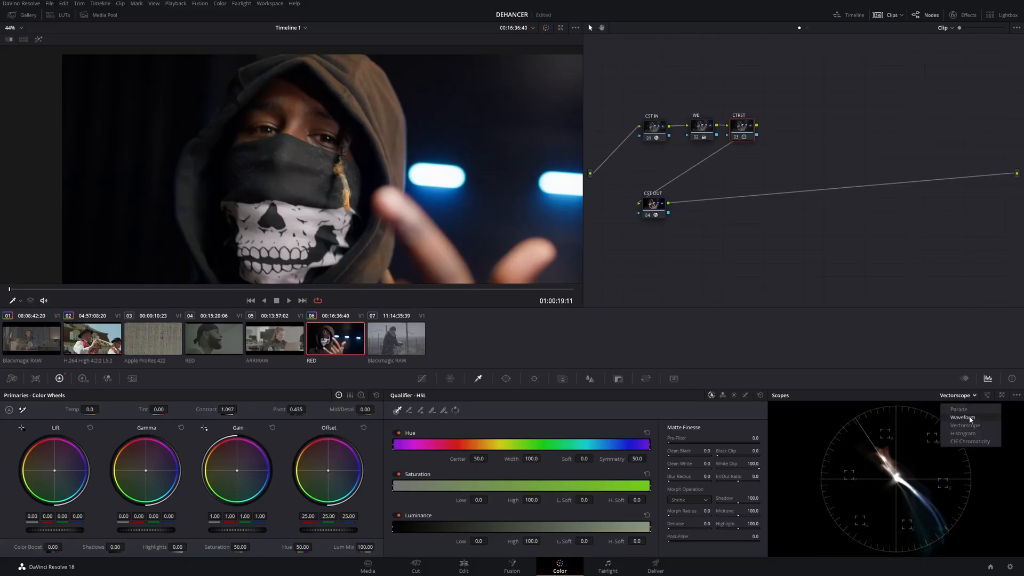
{"action": "left_click", "coordinate": [969, 419]}
Set the CTRST node's contrast to 1.134 and pivot to 0.361, comparing the shot with and without the corrections
{"action": "key", "text": "ctrl+z"}
{"action": "key", "text": "ctrl+z"}
{"action": "key", "text": "ctrl+z"}
{"action": "key", "text": "ctrl+shift+z"}
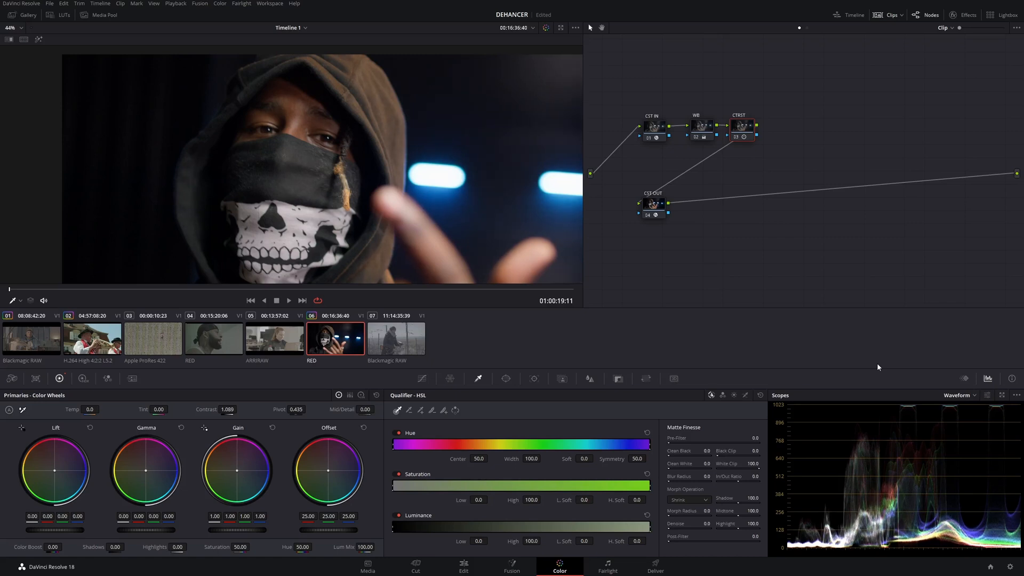
{"action": "key", "text": "ctrl+z"}
{"action": "key", "text": "ctrl+z"}
{"action": "key", "text": "ctrl+shift+z"}
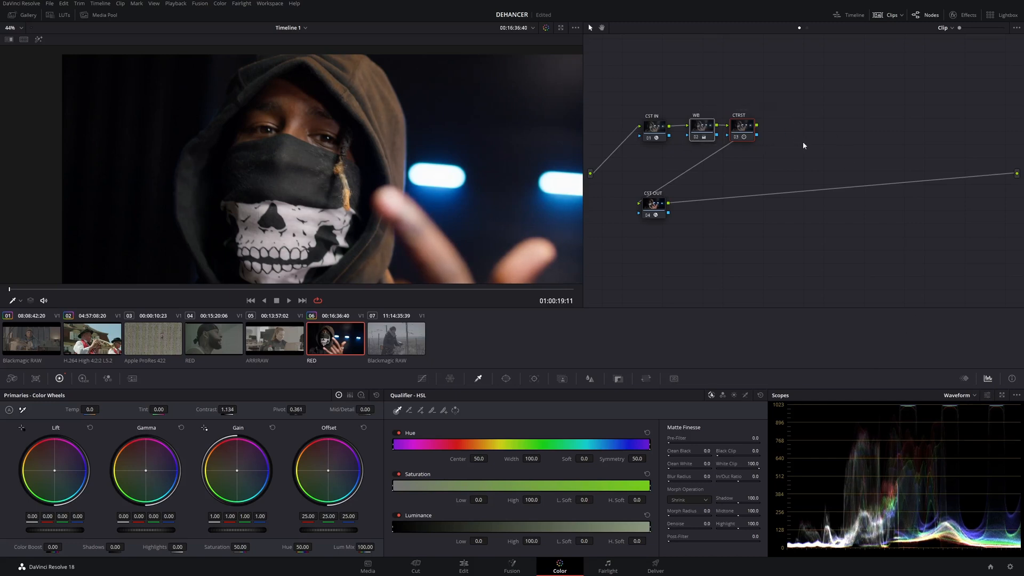
{"action": "key", "text": "ctrl+d"}
Open clip 02, the H.264 shot of the brass player, and zoom the viewer out to 35%
{"action": "left_click", "coordinate": [92, 338]}
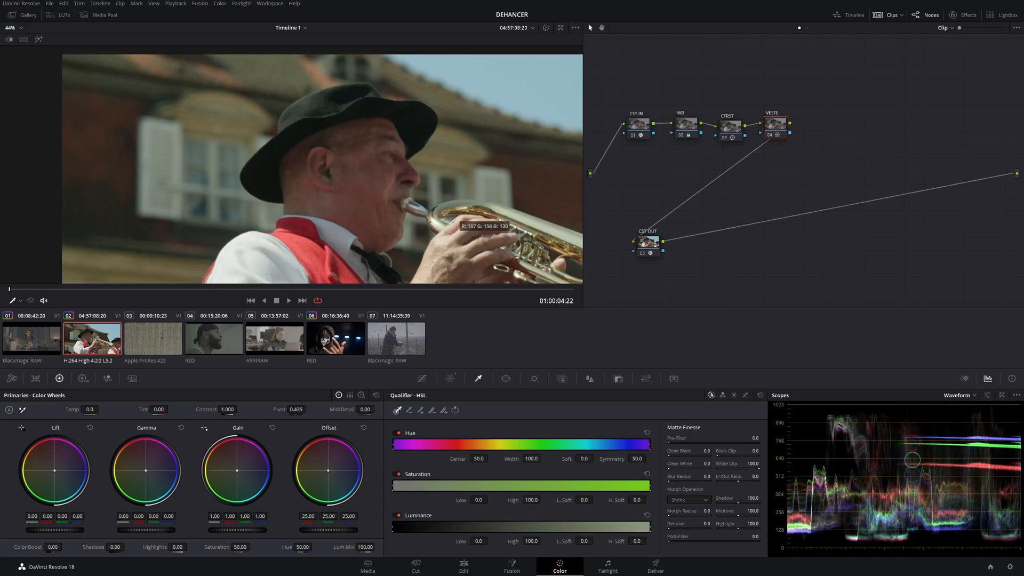
{"action": "scroll", "coordinate": [392, 197], "scroll_direction": "down", "scroll_amount": 2}
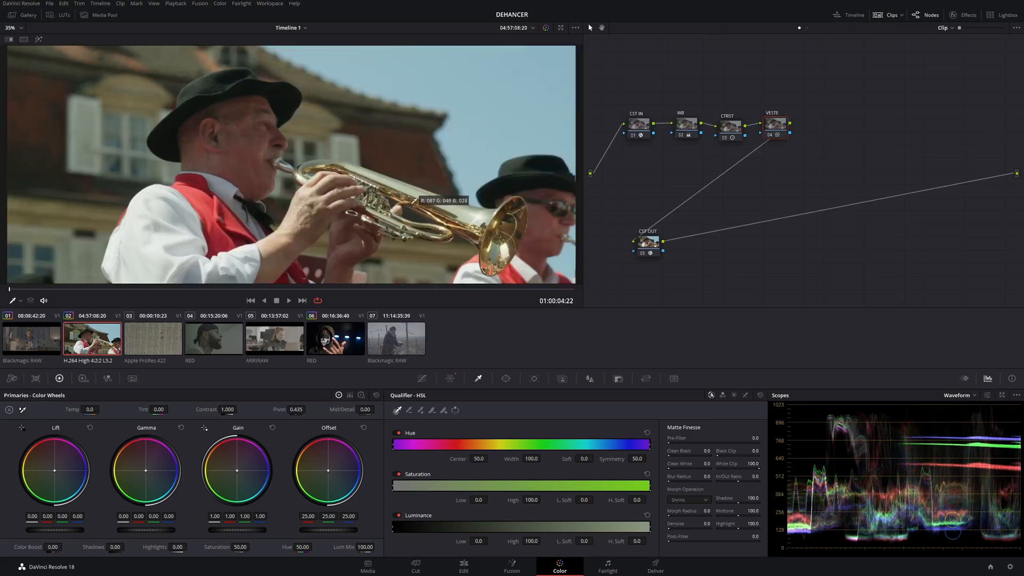